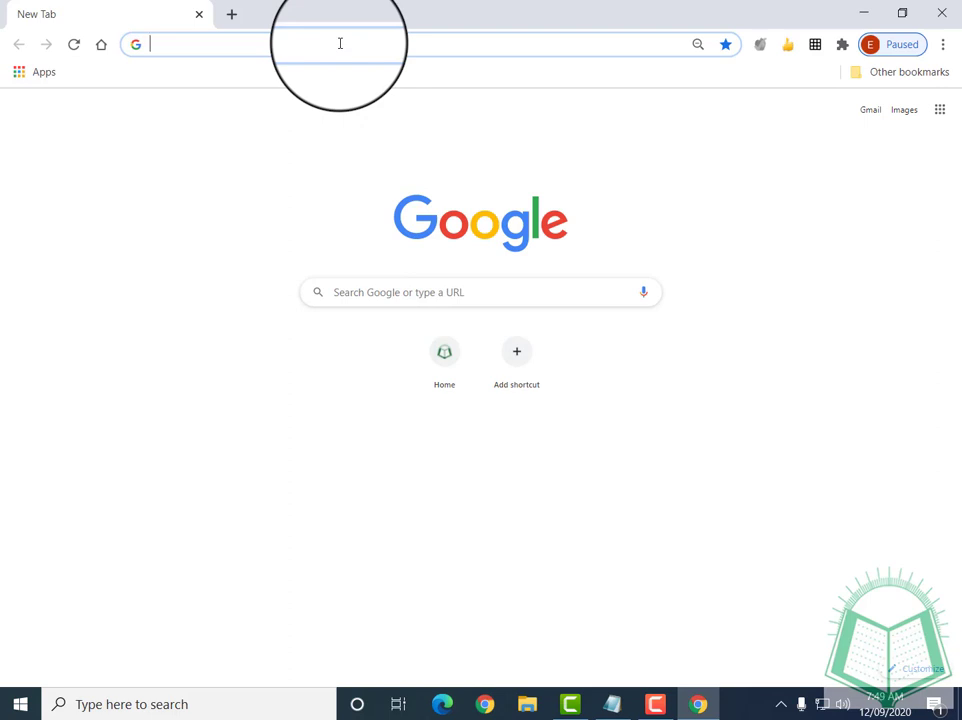
text(www.e)
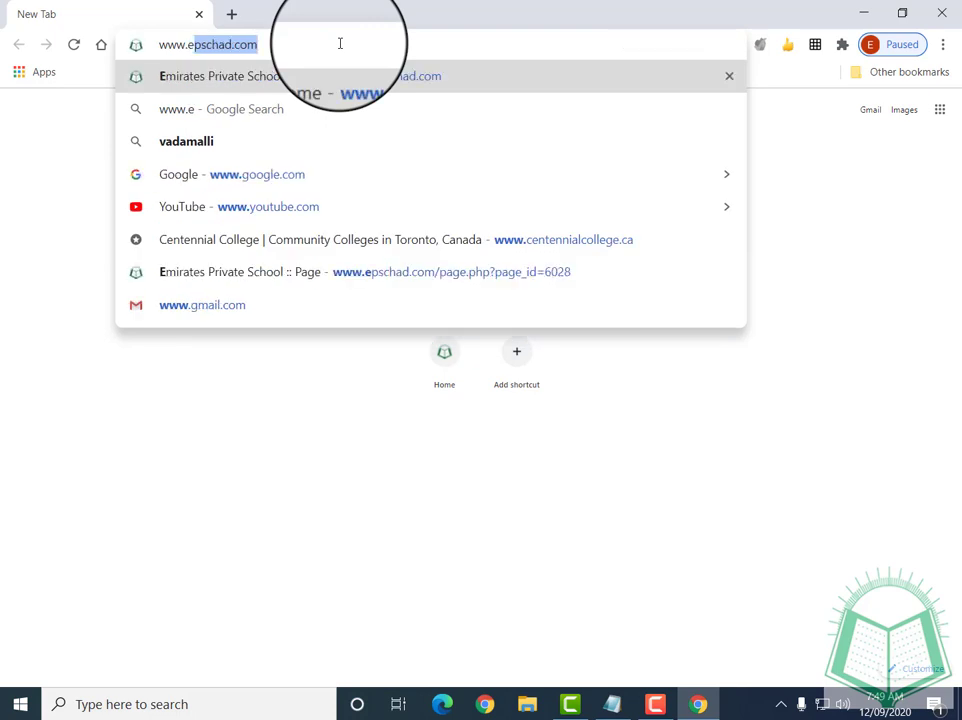
text(pschad.c)
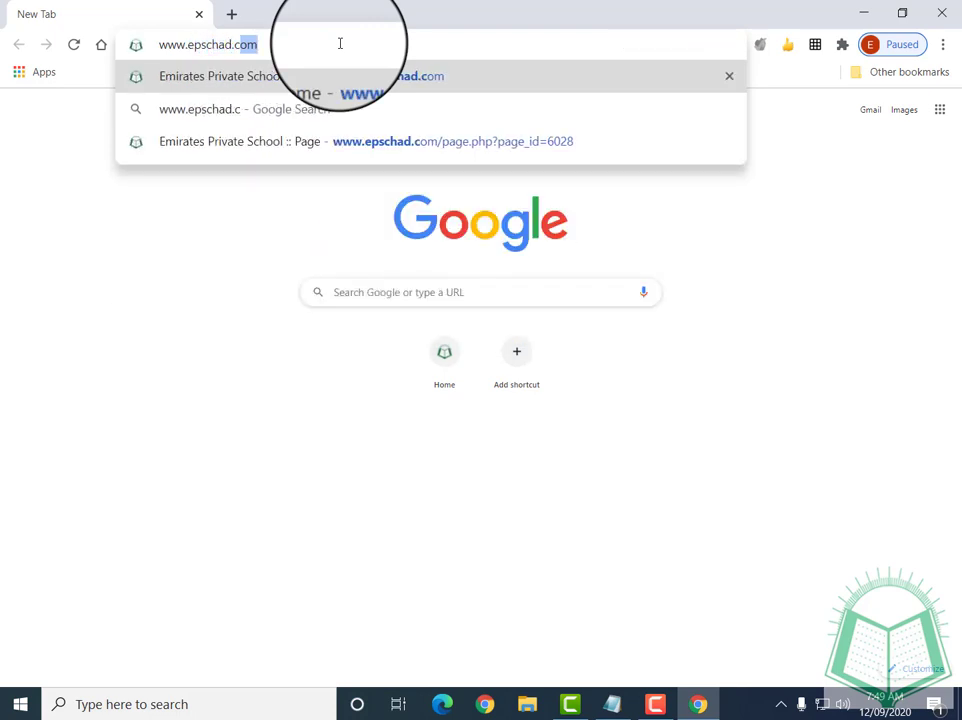
text(om)
key(Return)
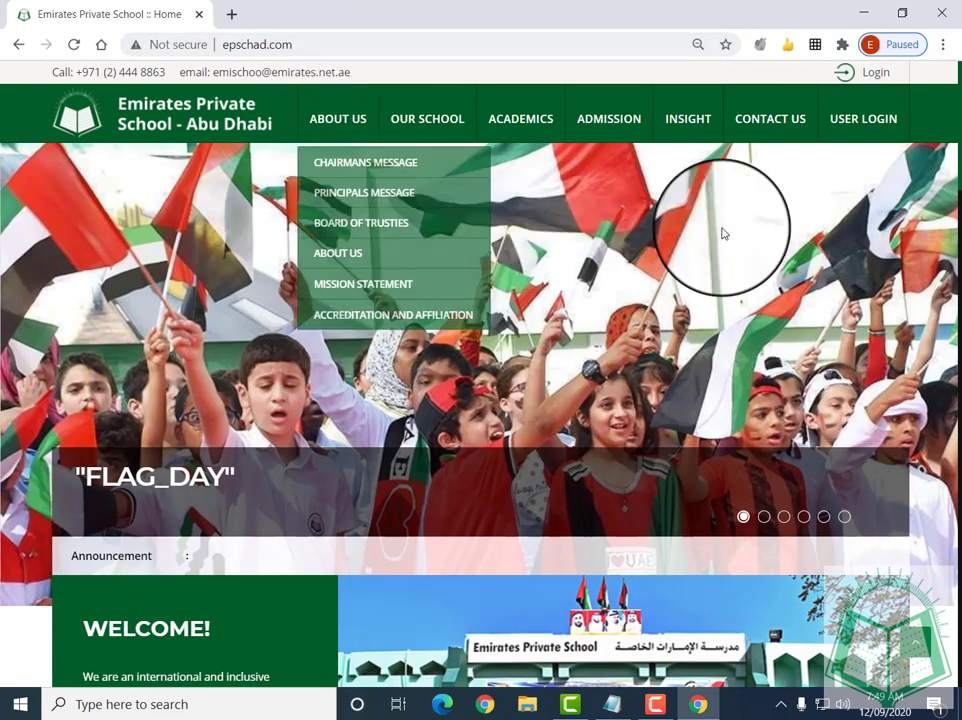
Bring up the USER LOGIN menu to reach the Orison Student Login page
mouse_move(855, 132)
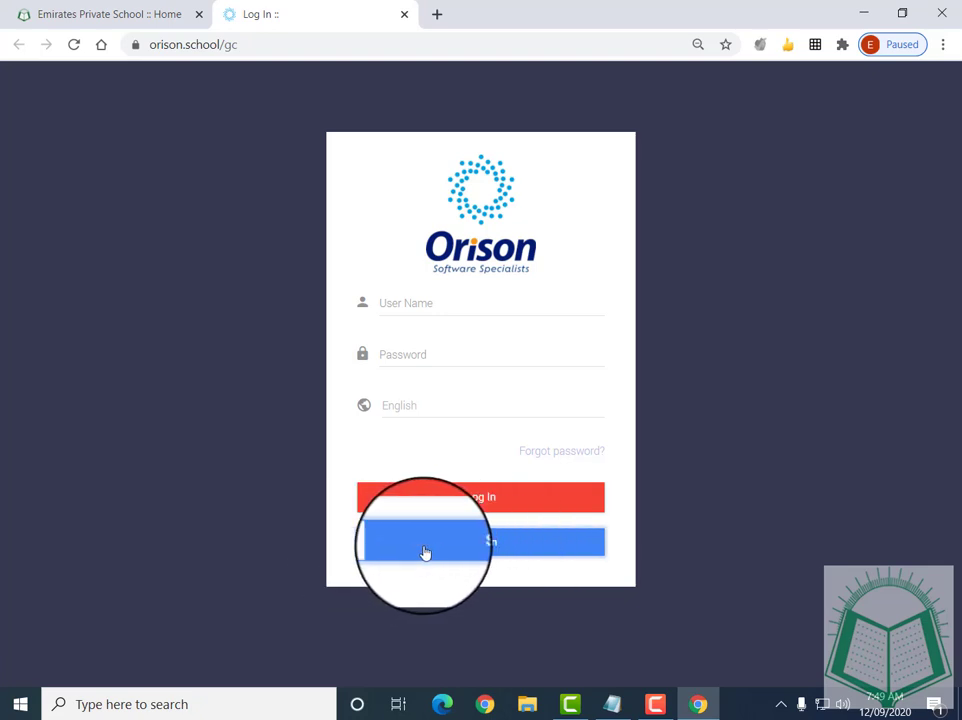
Start Google sign-in on the Orison portal and choose 'Use another account'
click(468, 545)
drag(497, 123, 498, 94)
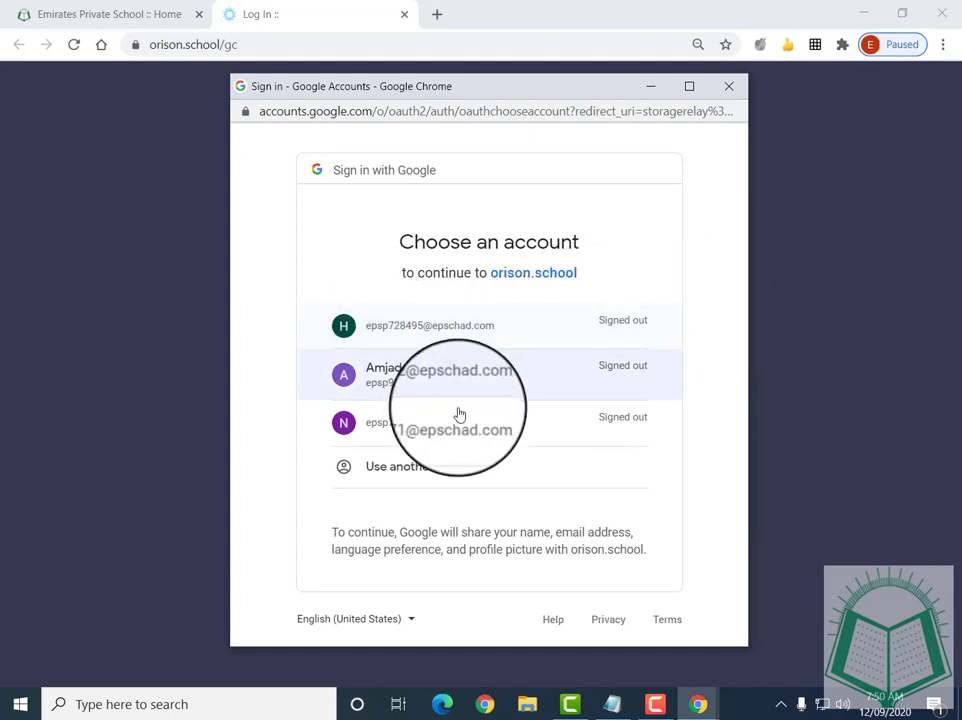
click(447, 478)
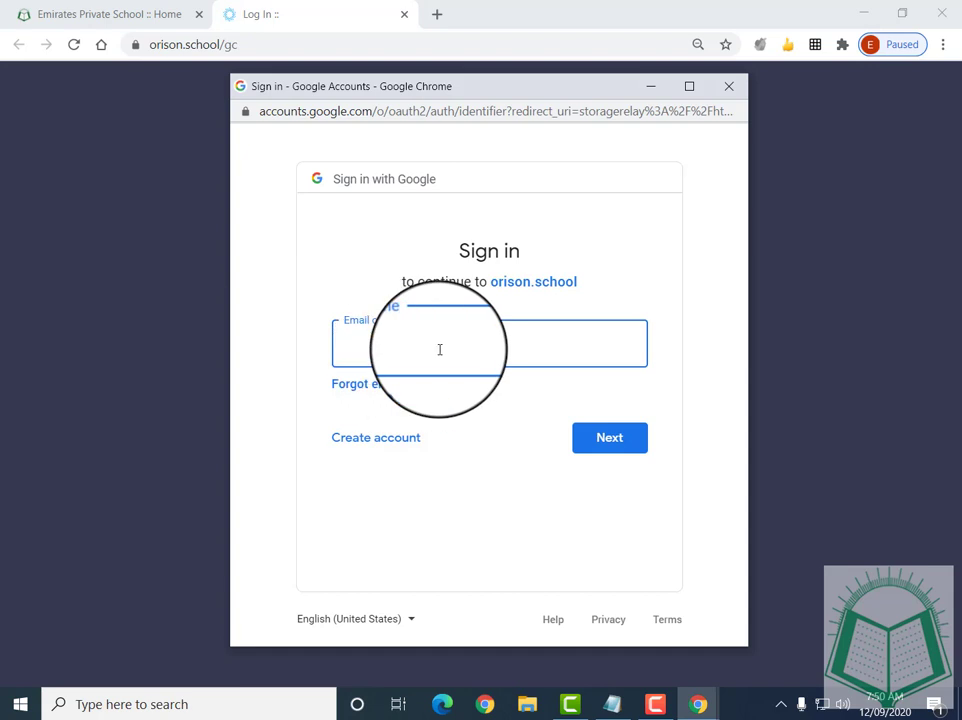
Select the whole student e-mail address line in Notepad, then return to the sign-in window
click(612, 704)
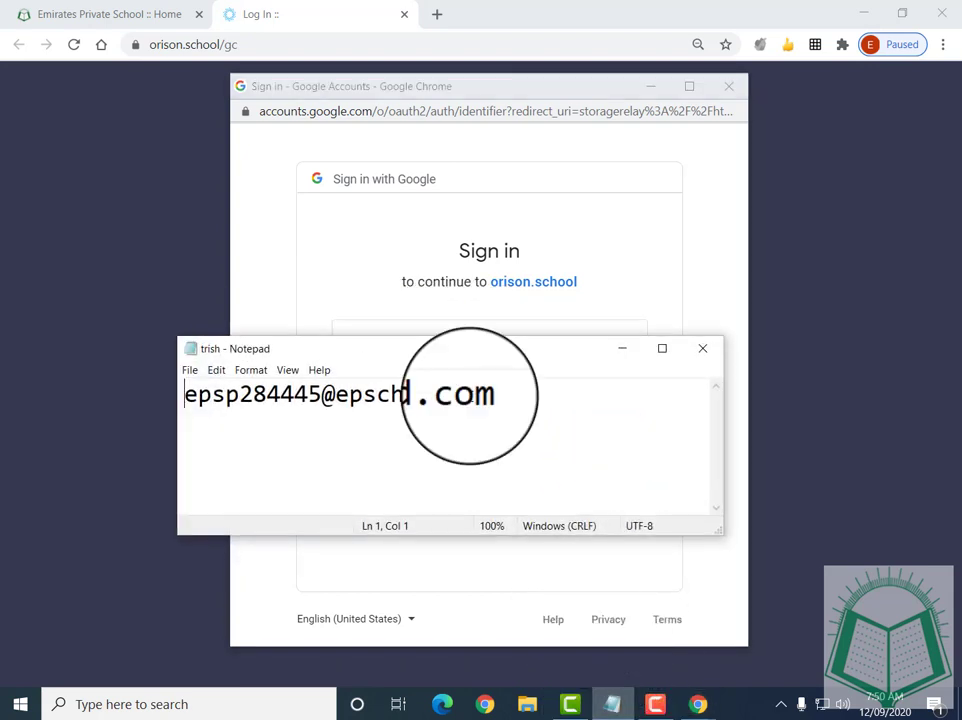
drag(180, 395, 321, 395)
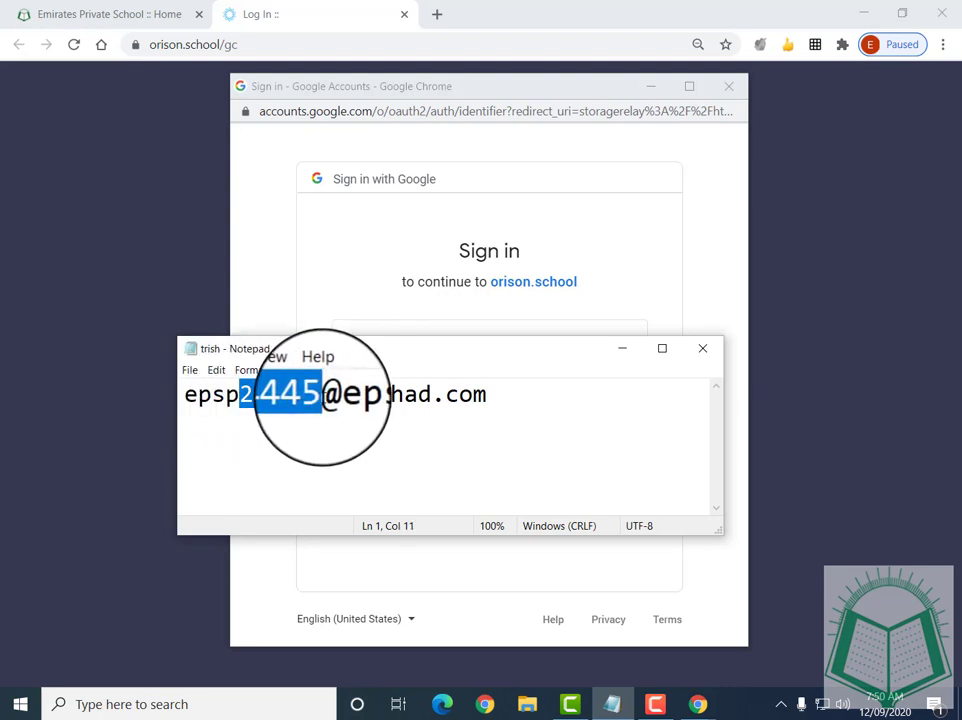
click(321, 395)
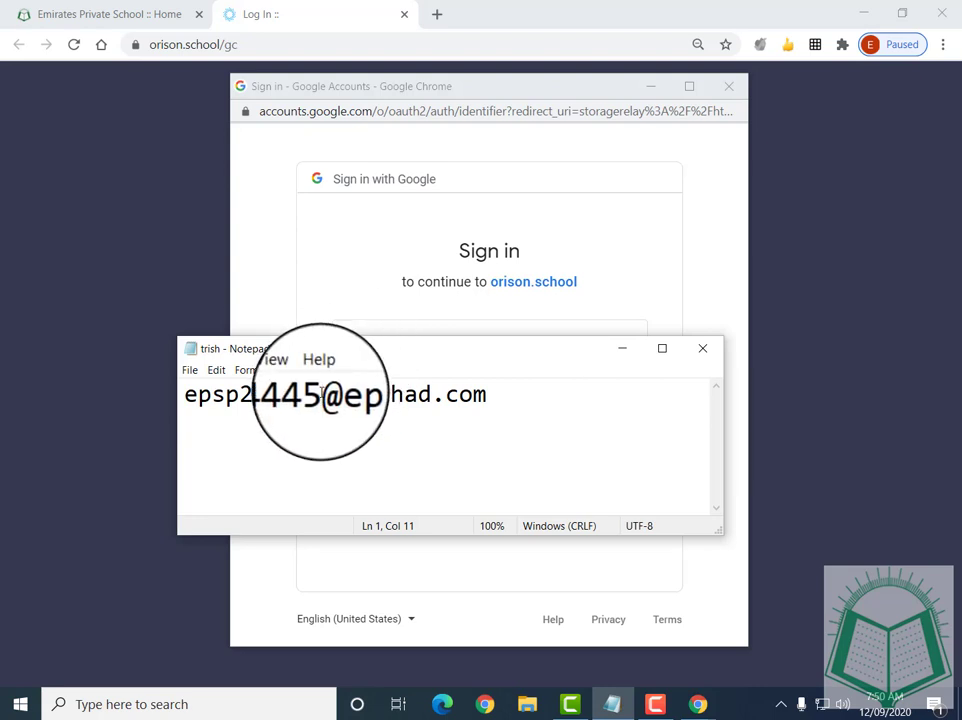
drag(321, 394, 176, 392)
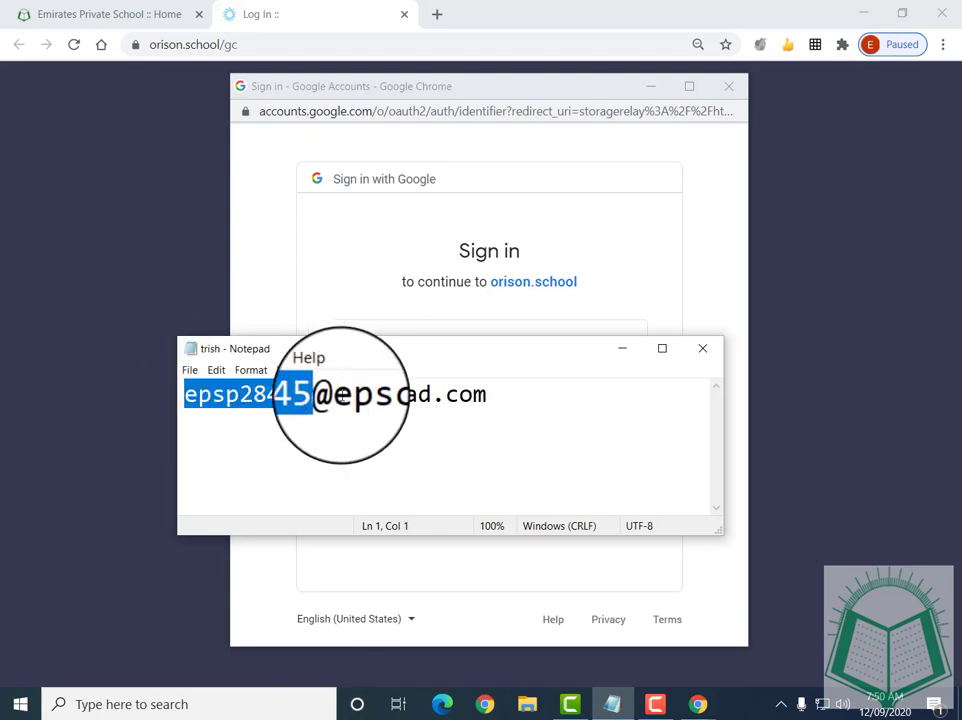
drag(484, 394, 123, 382)
drag(485, 393, 81, 396)
key(ctrl+c)
click(270, 284)
Paste the student e-mail into 'Email or phone' and continue to the password step
click(369, 333)
key(ctrl+v)
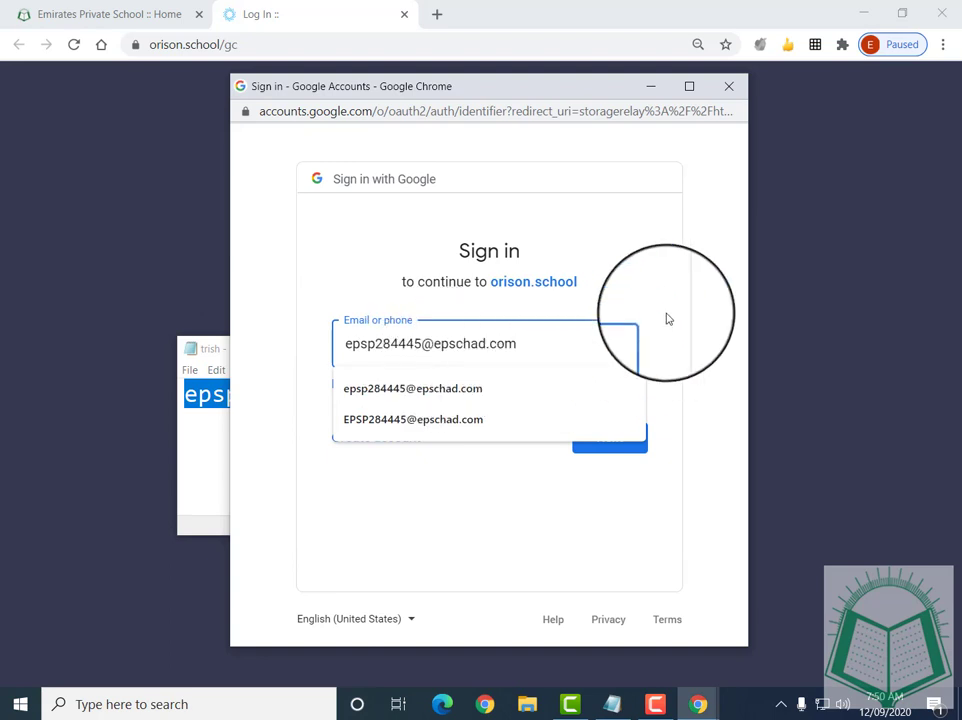
click(608, 471)
click(618, 443)
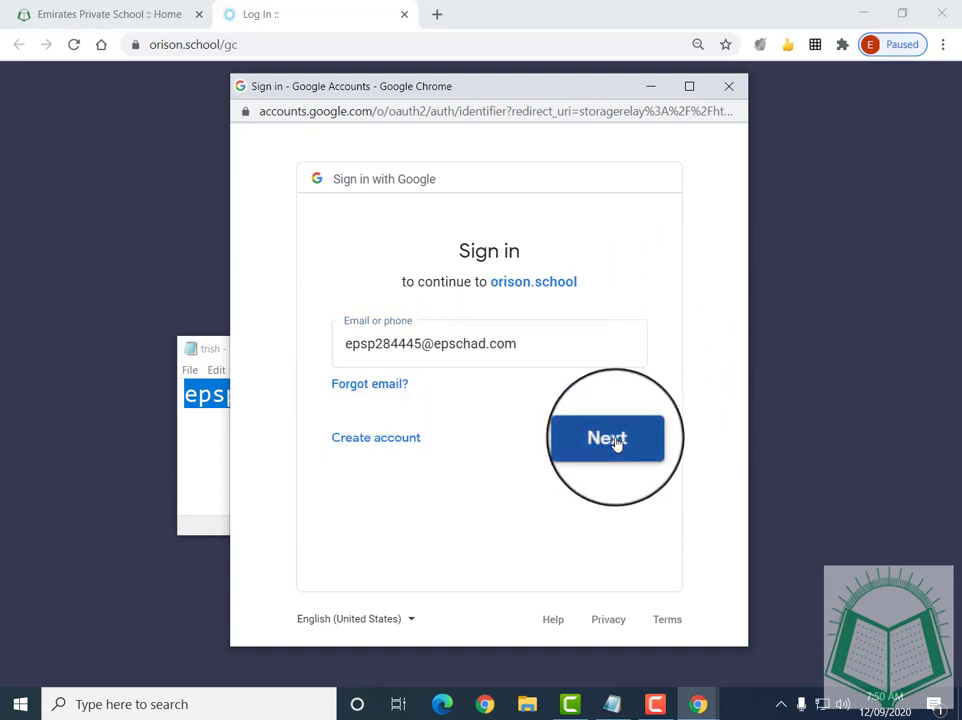
Minimize the Notepad notes and begin typing the account password
click(217, 427)
click(618, 356)
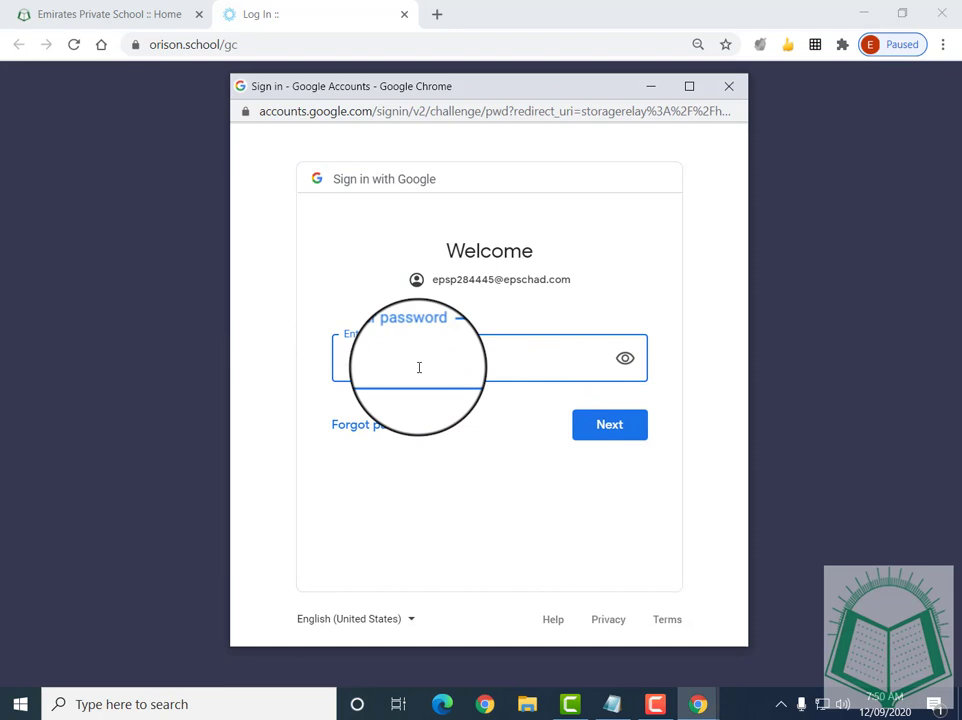
text(e)
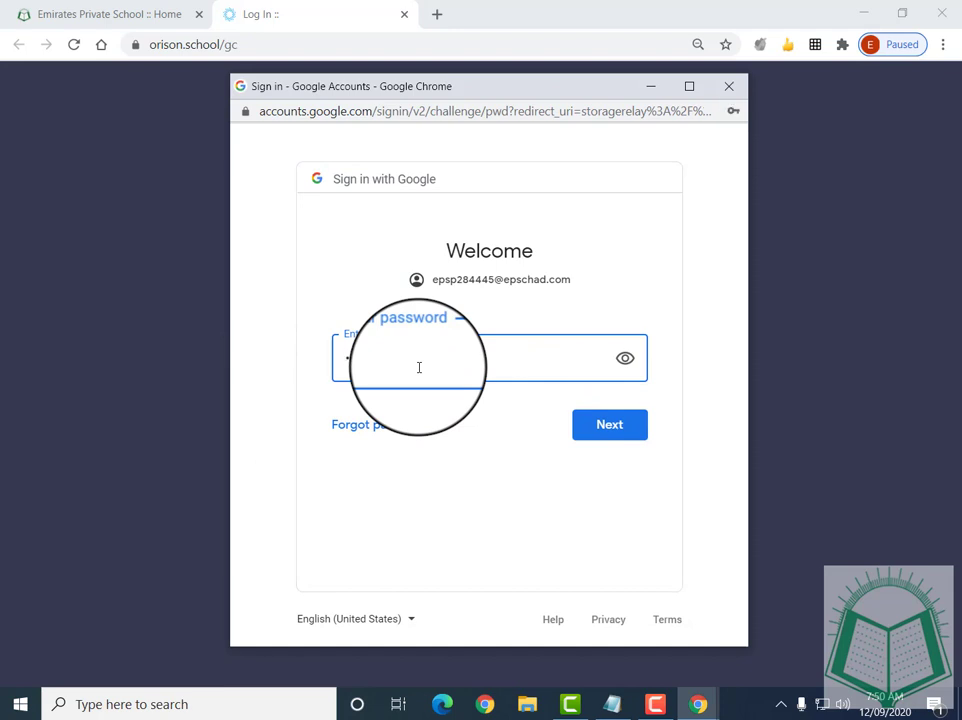
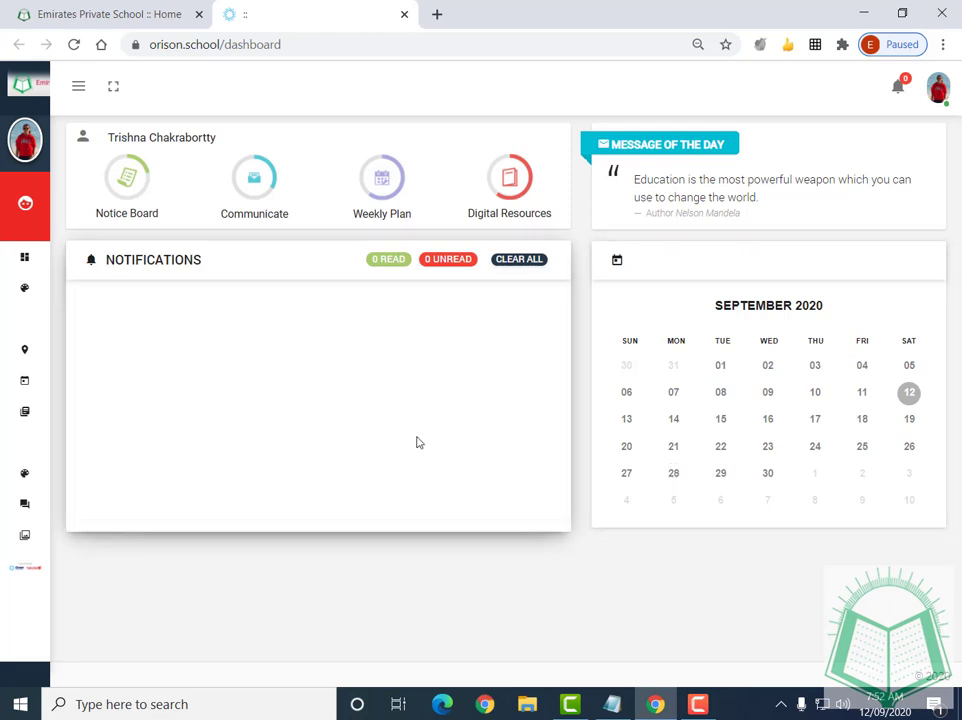
Open the Class 9 Division B timetable through the portal's Finance and Academics menu
mouse_move(16, 242)
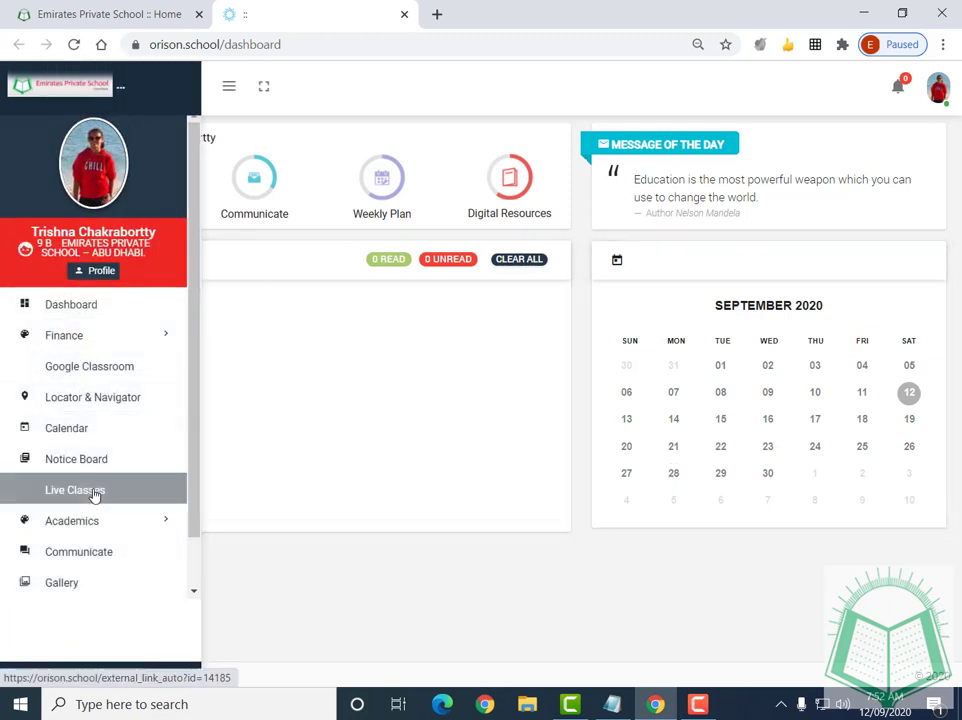
click(75, 352)
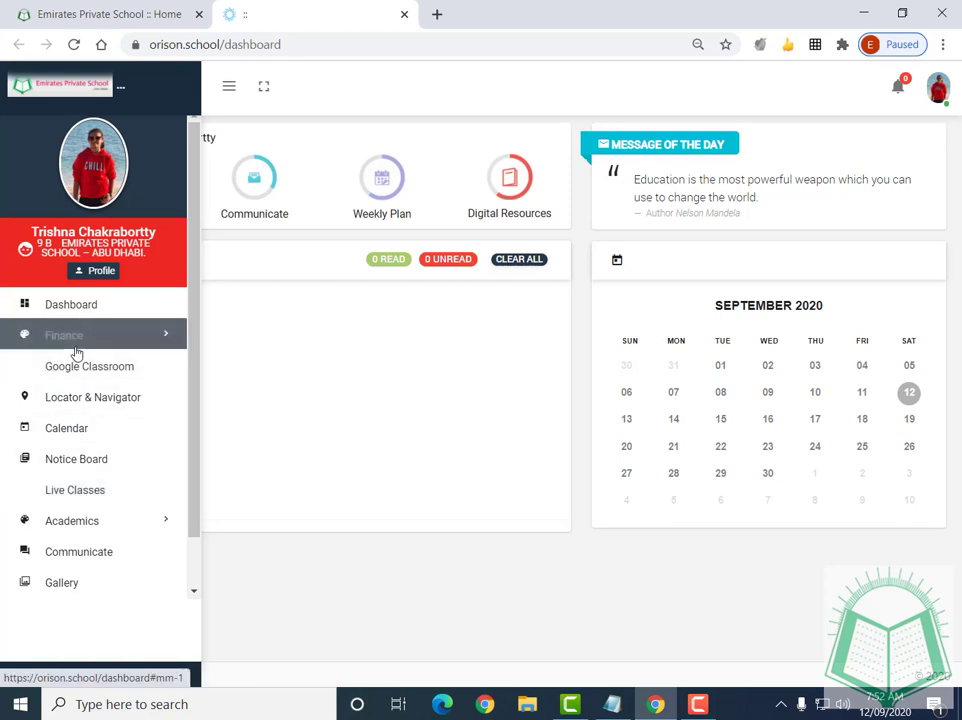
click(103, 533)
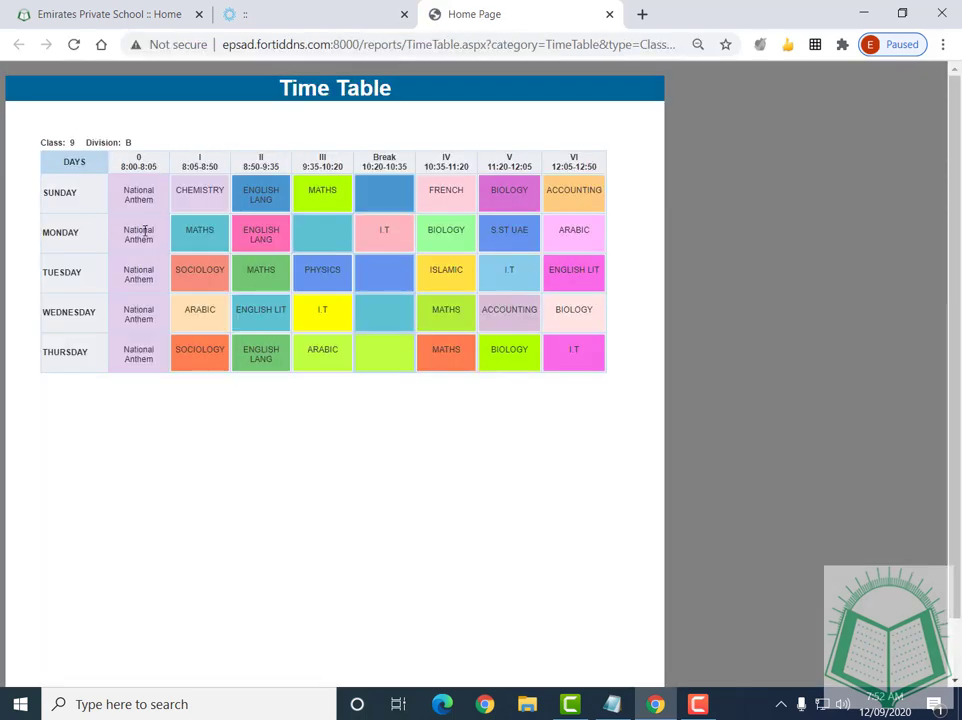
Zoom the timetable page to 110% and highlight period 0's 8:00–8:05 time
key(ctrl+plus)
key(ctrl+plus)
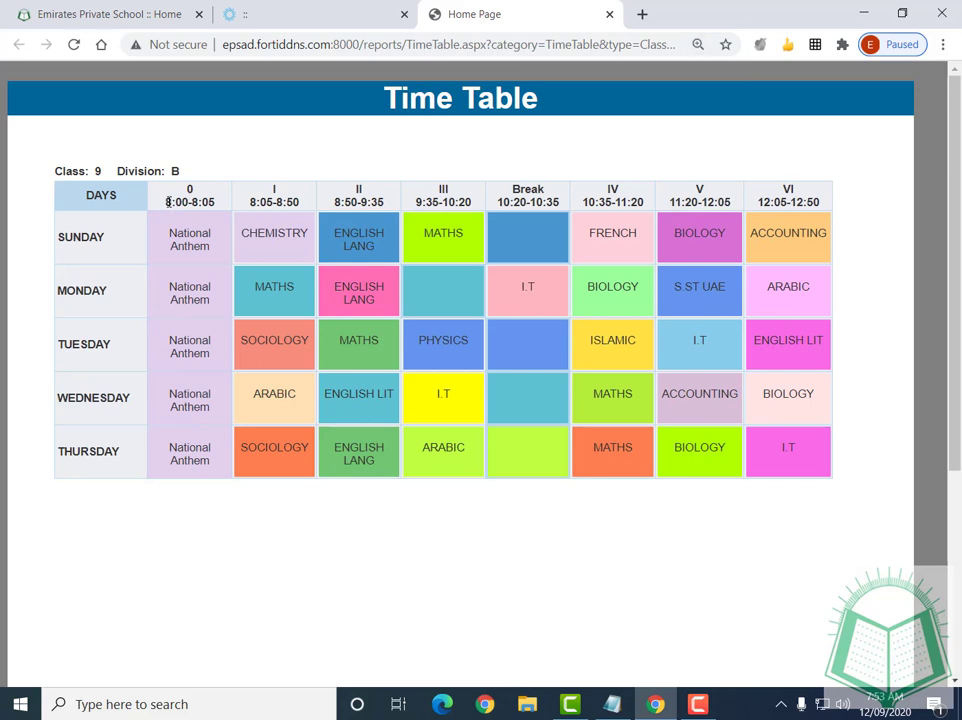
drag(168, 202, 303, 206)
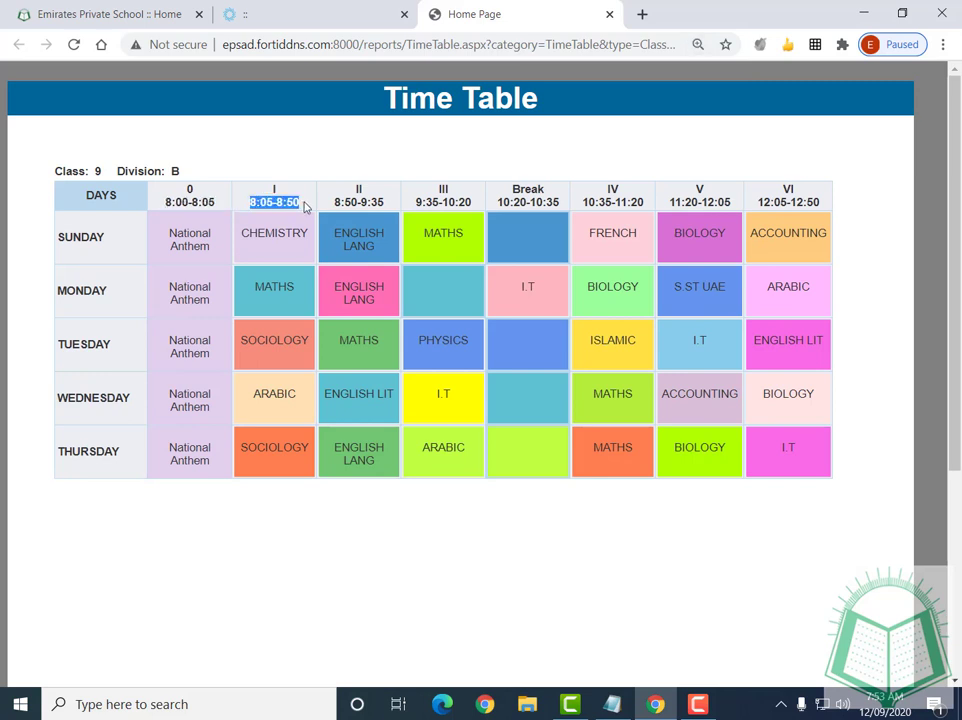
click(84, 236)
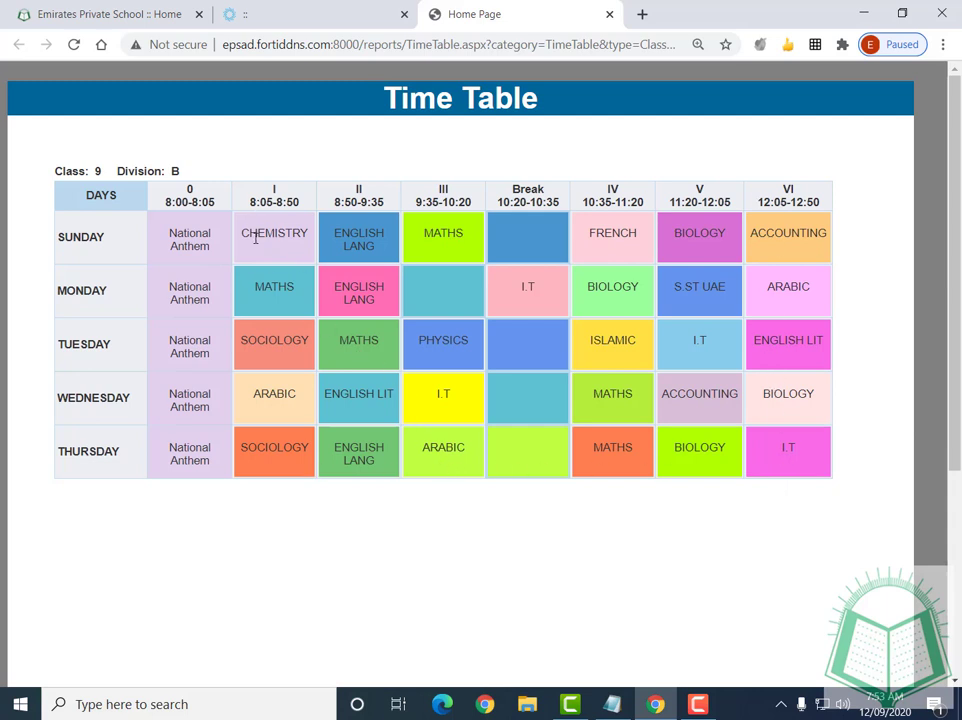
Move between the school website, portal Time Table and timetable tabs, ending on Google Classroom courses
click(301, 17)
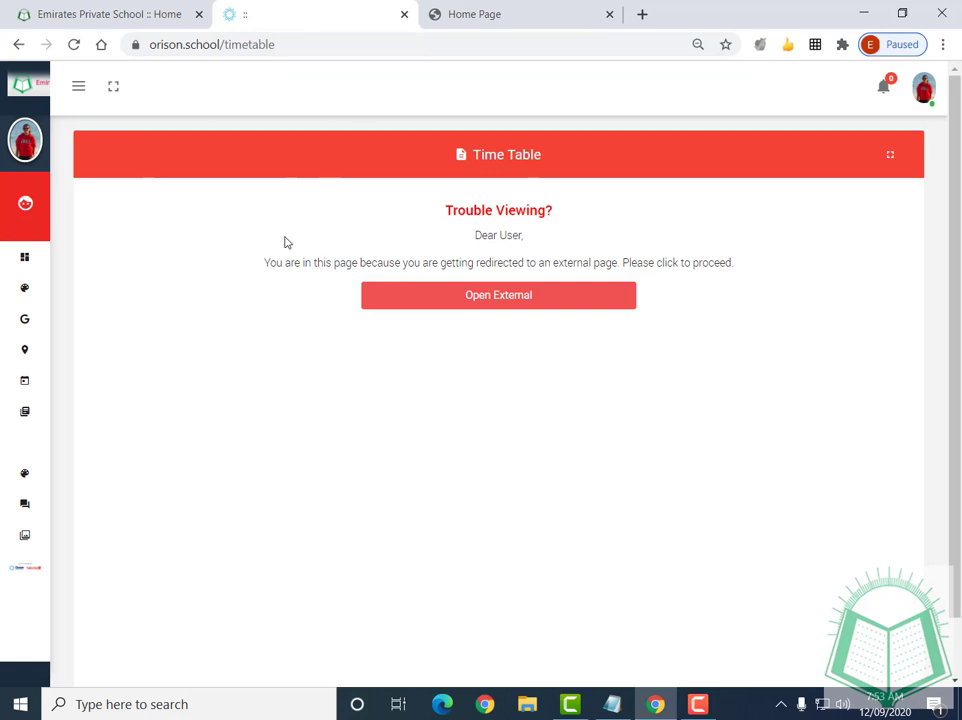
mouse_move(26, 208)
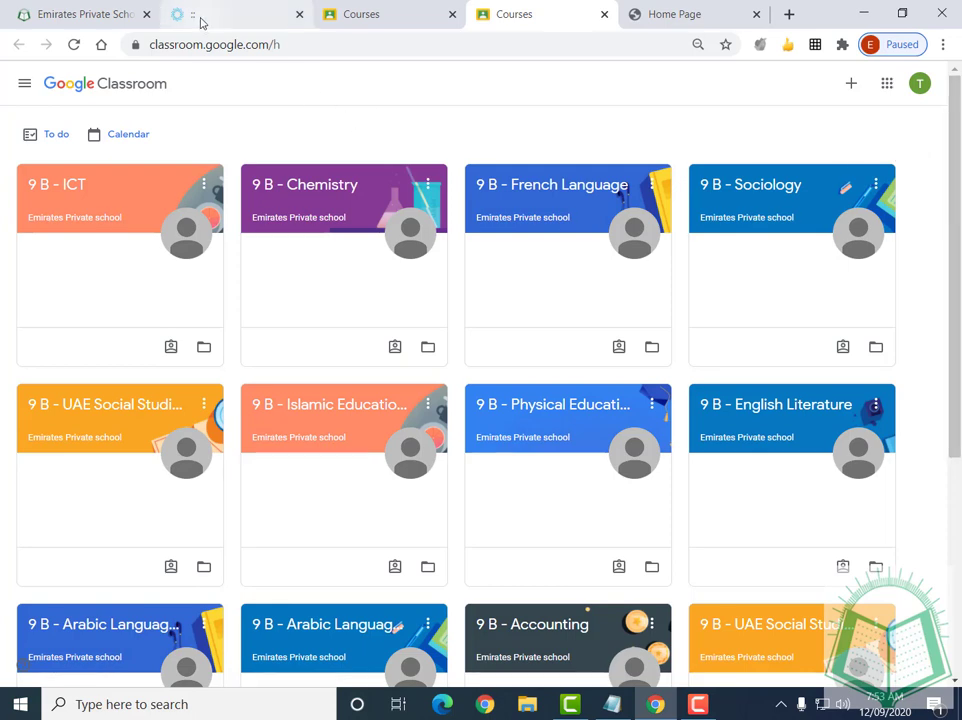
click(112, 16)
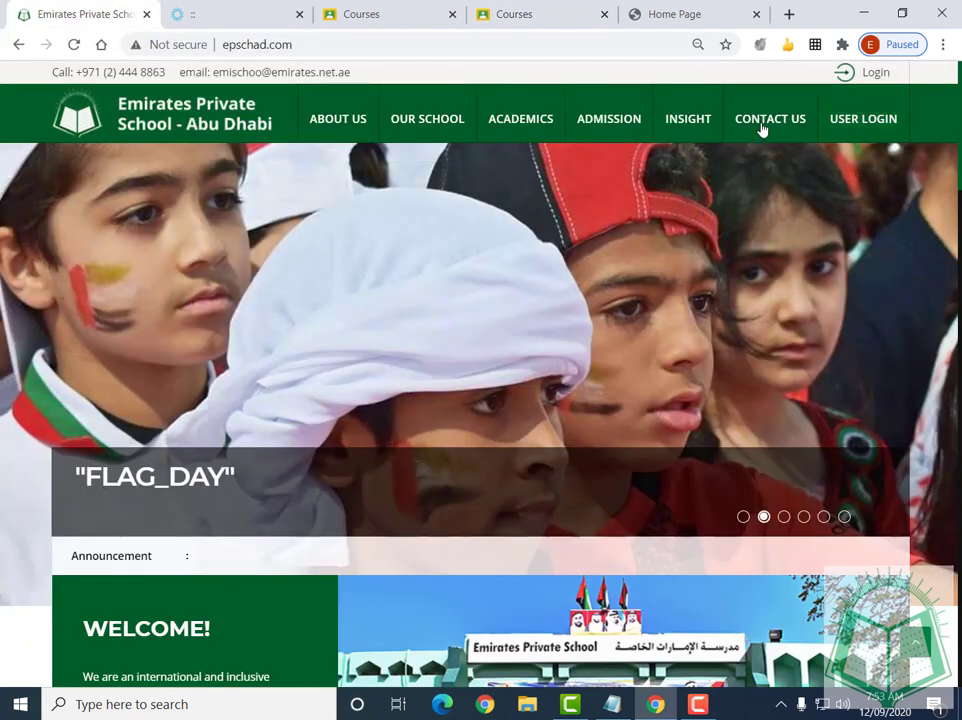
mouse_move(833, 122)
click(225, 12)
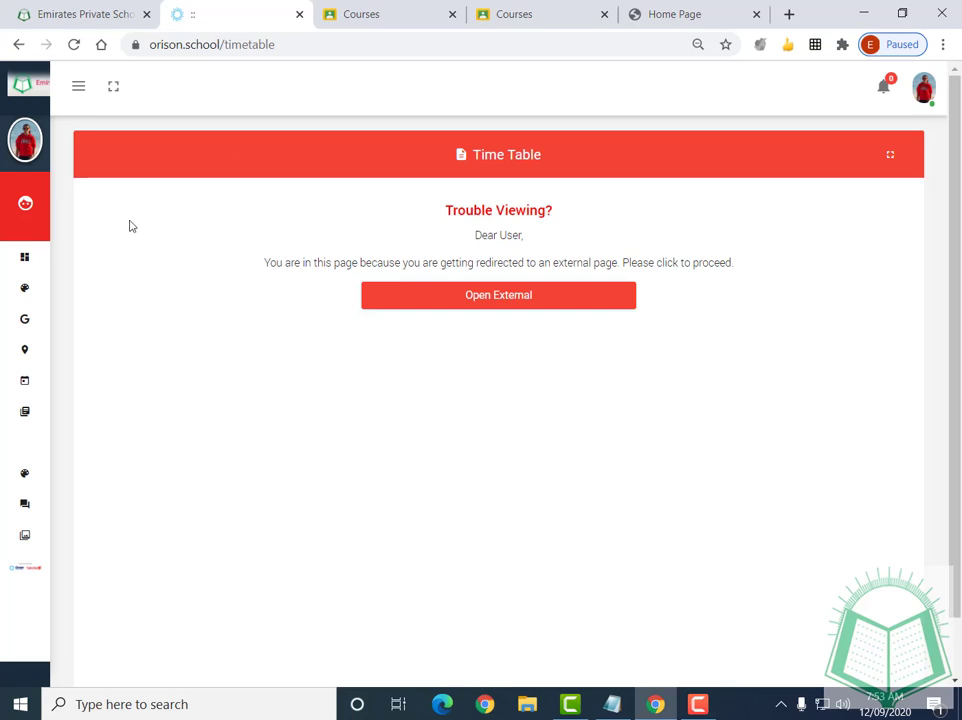
click(668, 12)
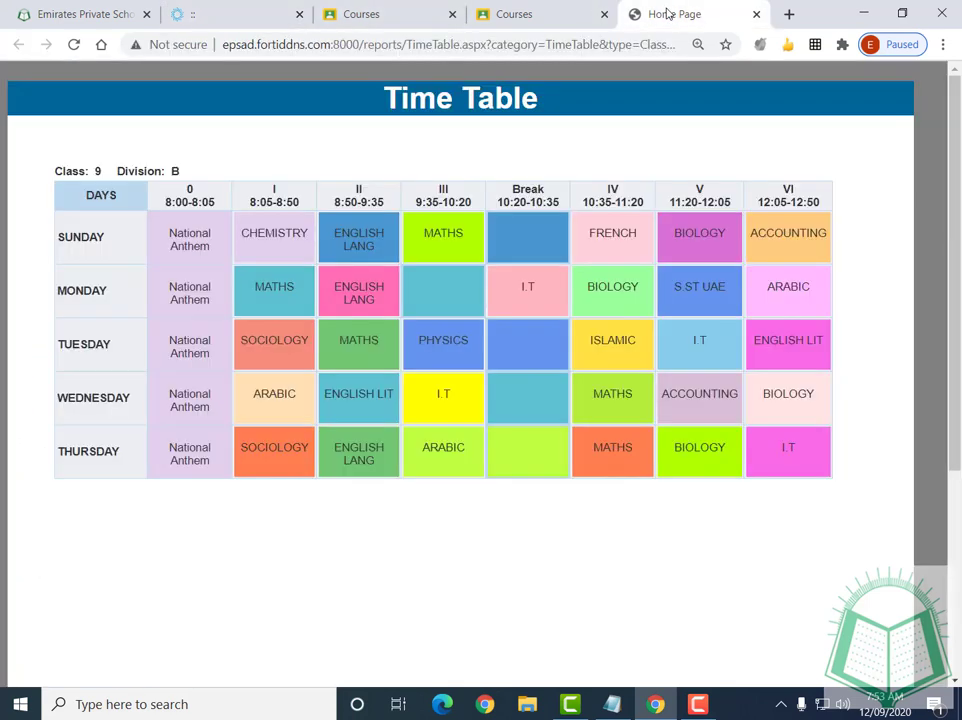
click(223, 14)
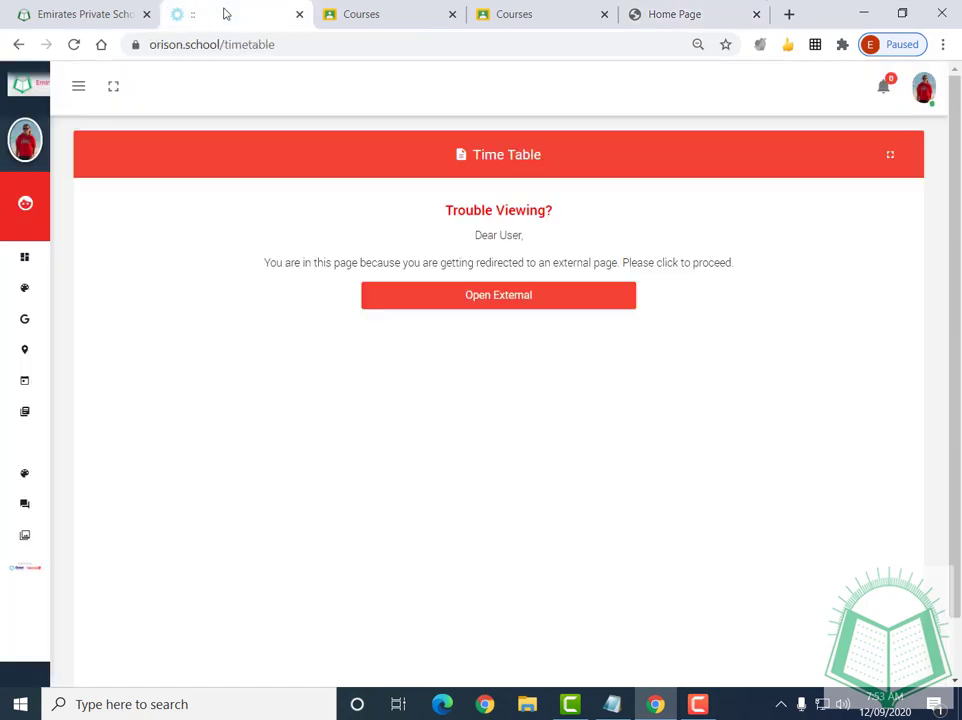
mouse_move(22, 263)
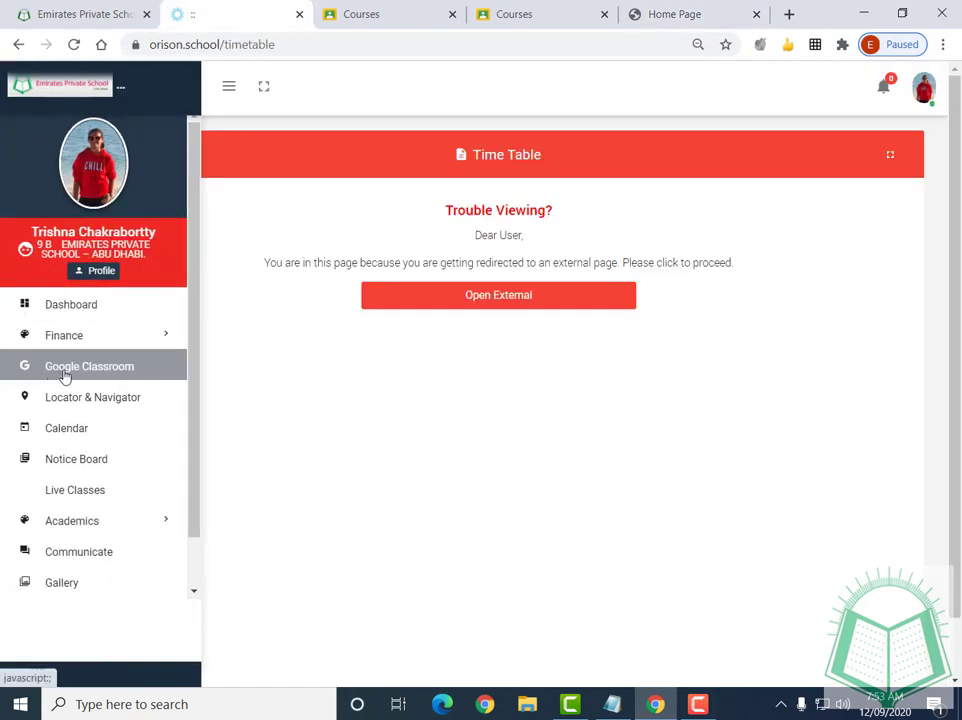
click(380, 24)
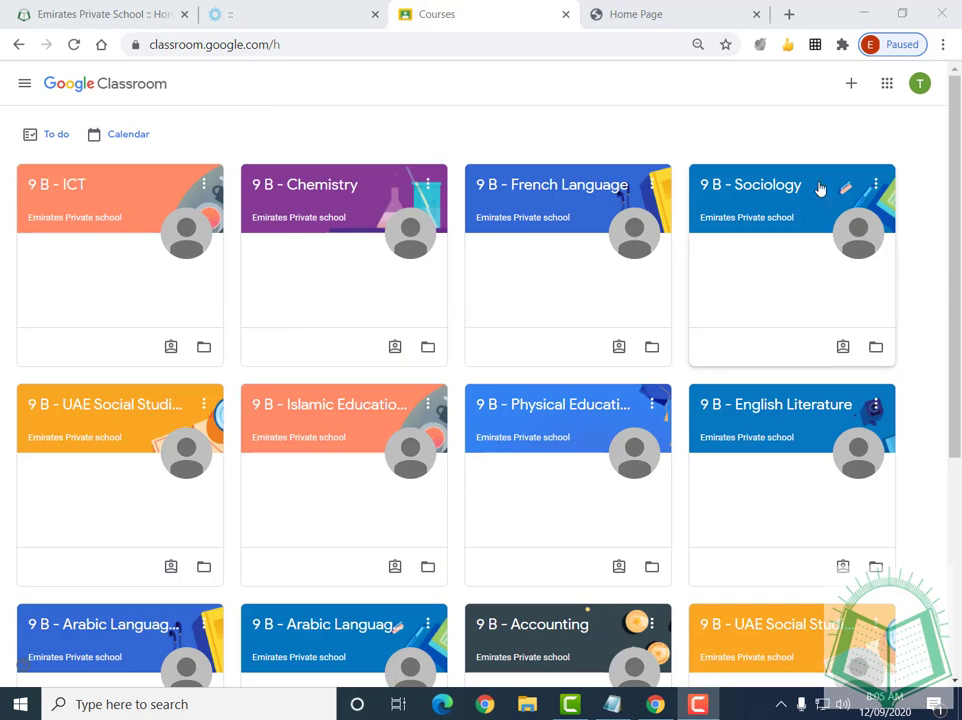
Highlight Monday's first period in the 9 B timetable: 8:05–8:50, MATHS
click(625, 16)
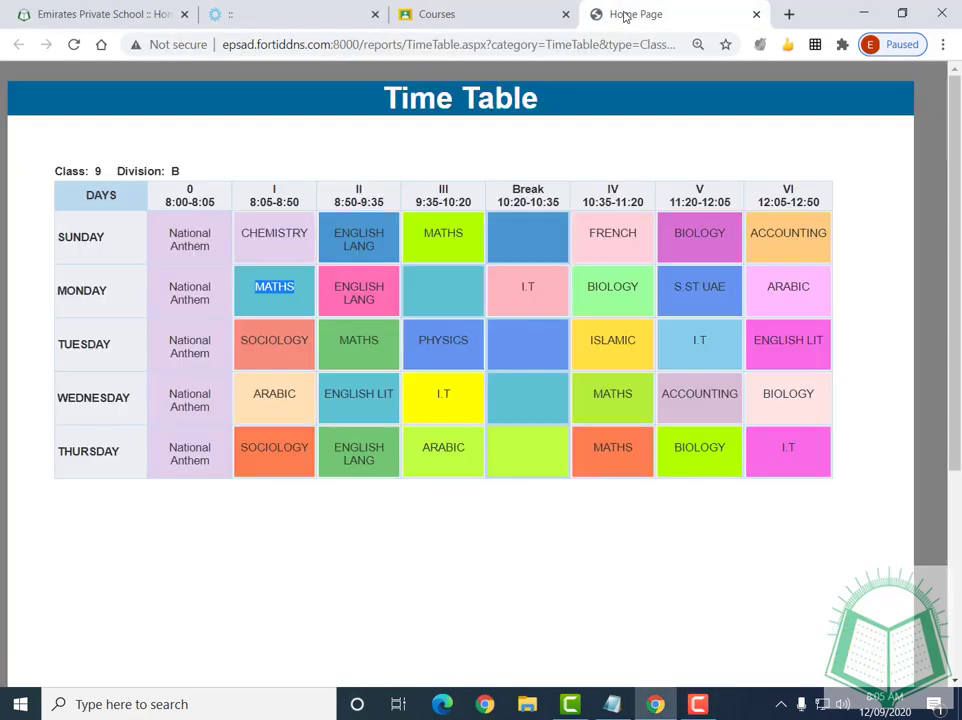
click(574, 233)
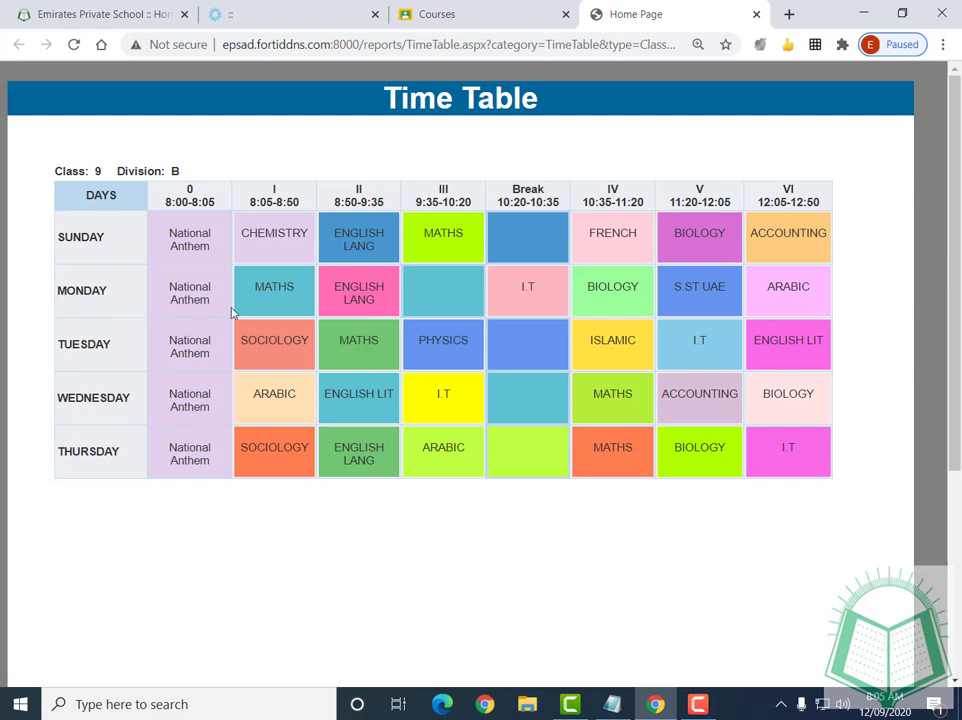
drag(58, 296, 117, 299)
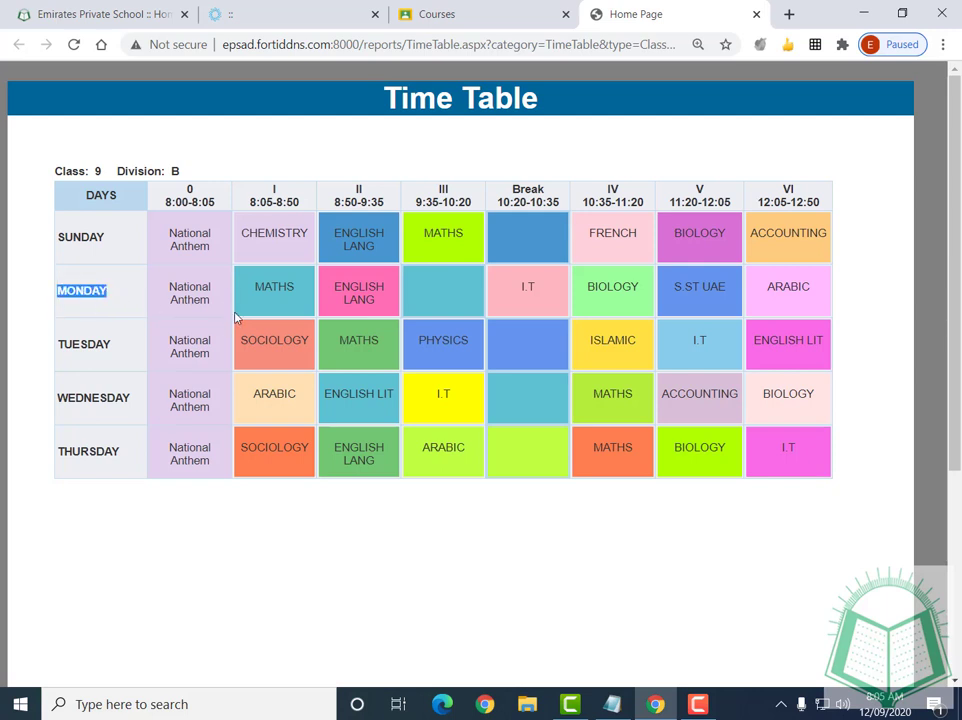
drag(249, 202, 313, 212)
drag(254, 296, 302, 288)
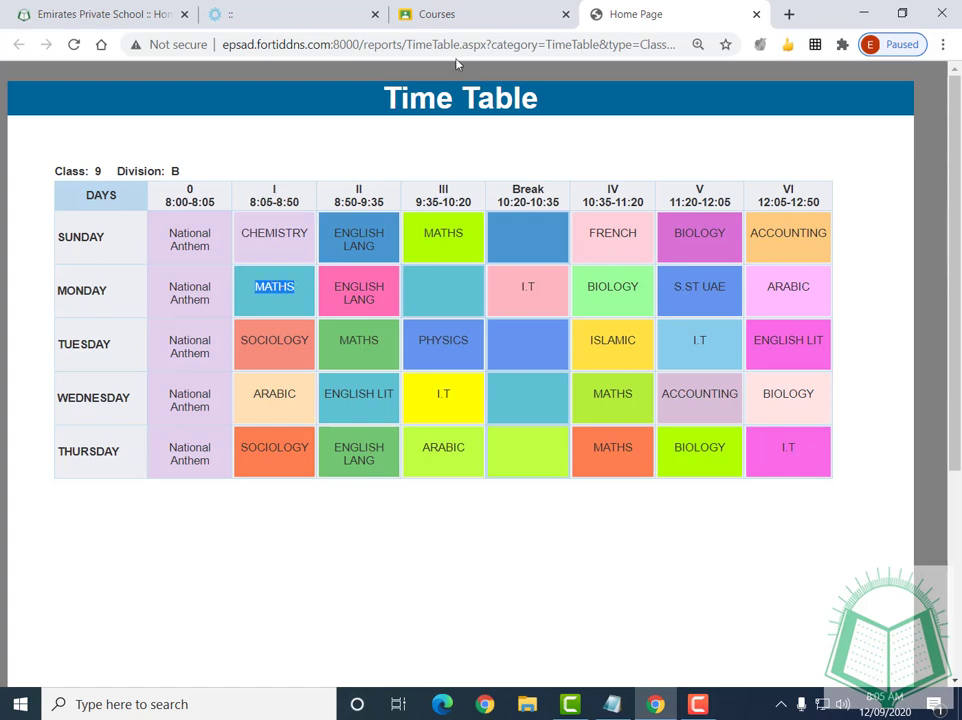
Scroll the Google Classroom course grid and open the 9 B - Mathematics course
click(440, 22)
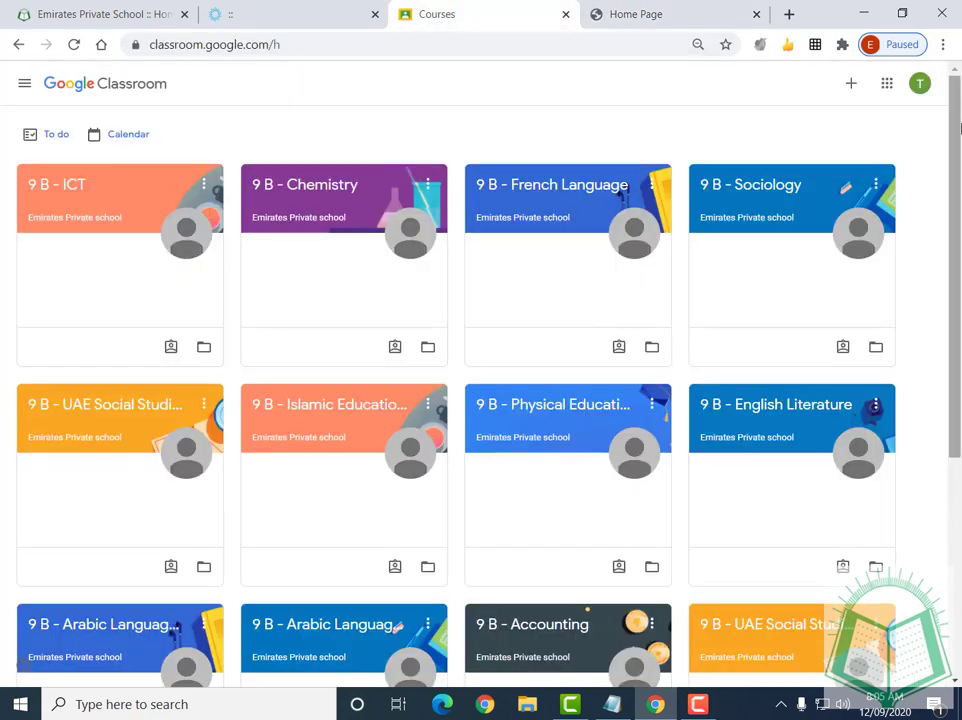
drag(956, 131, 946, 385)
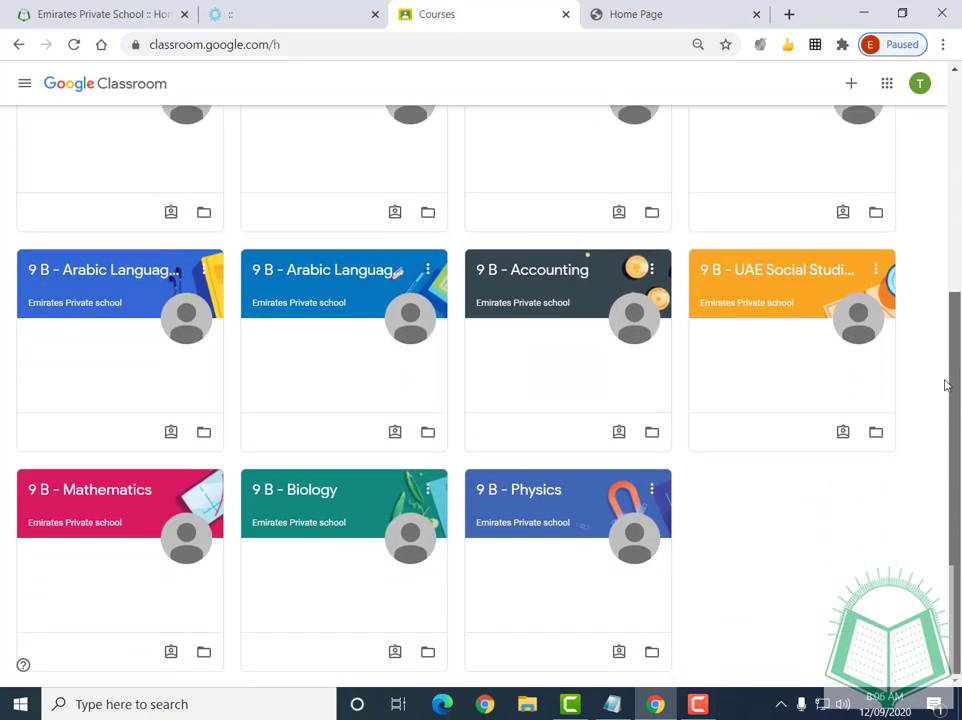
click(144, 517)
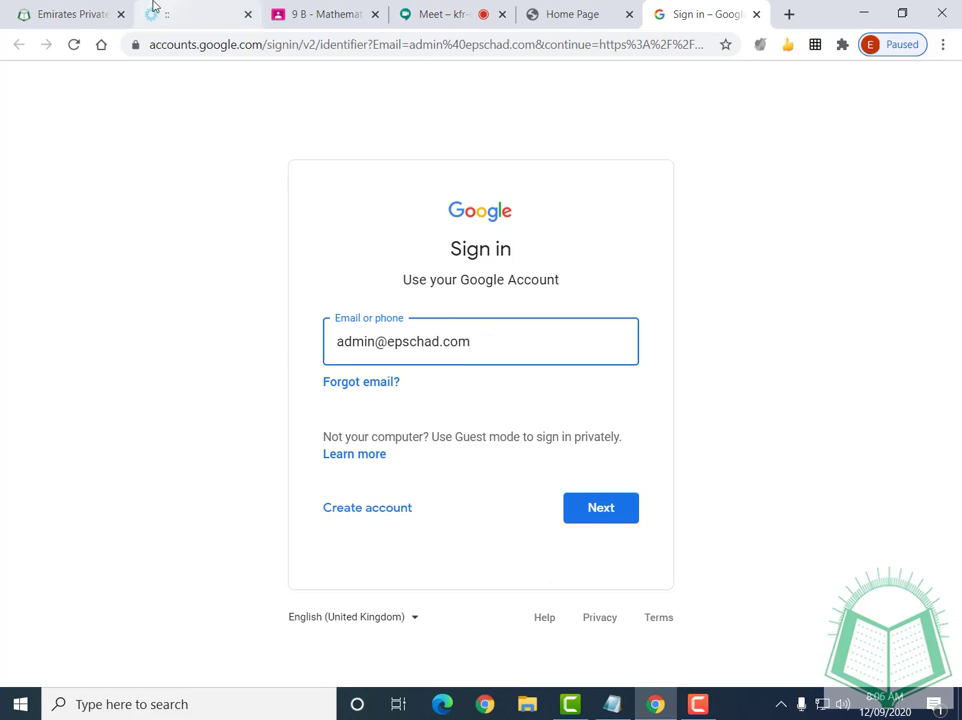
Replace the prefilled address with the student's school e-mail, then enter the account password to sign in
click(64, 12)
mouse_move(812, 127)
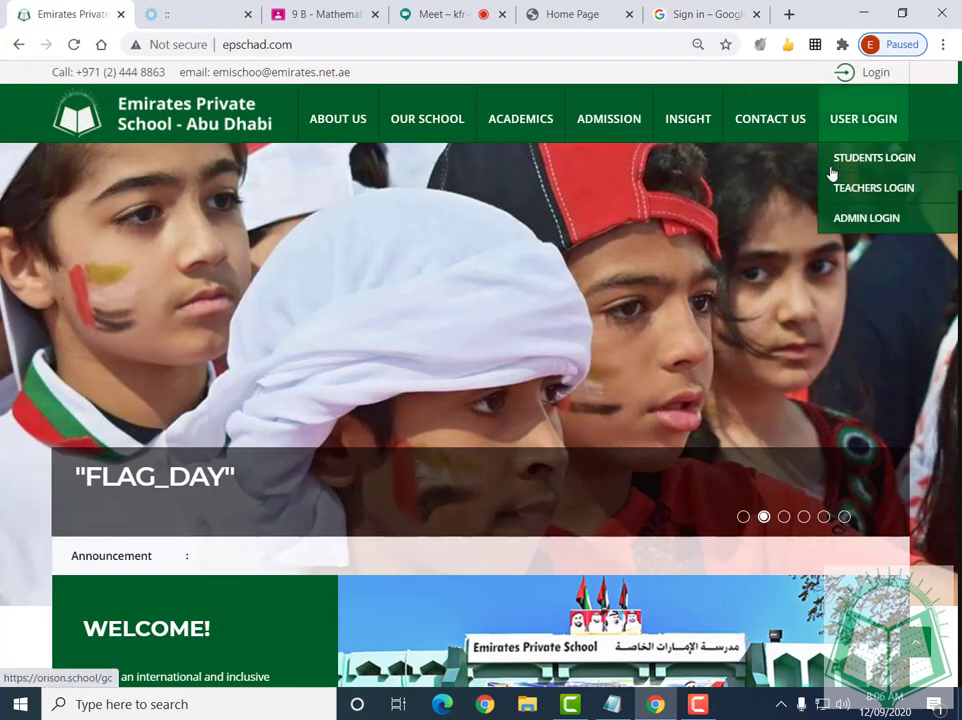
click(668, 14)
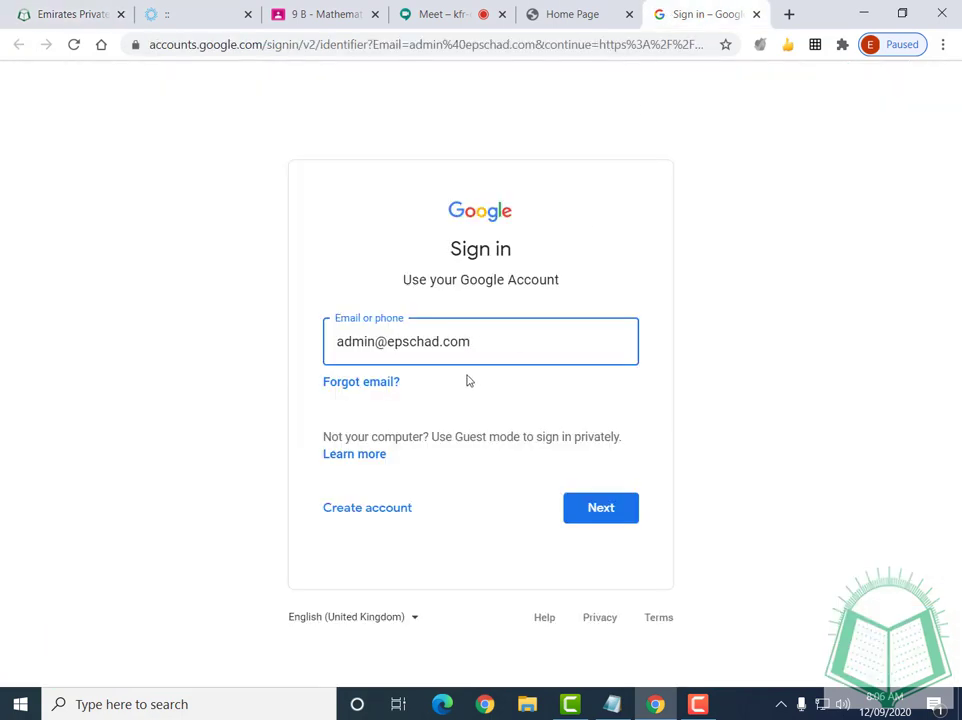
key(ctrl+a)
key(ctrl+v)
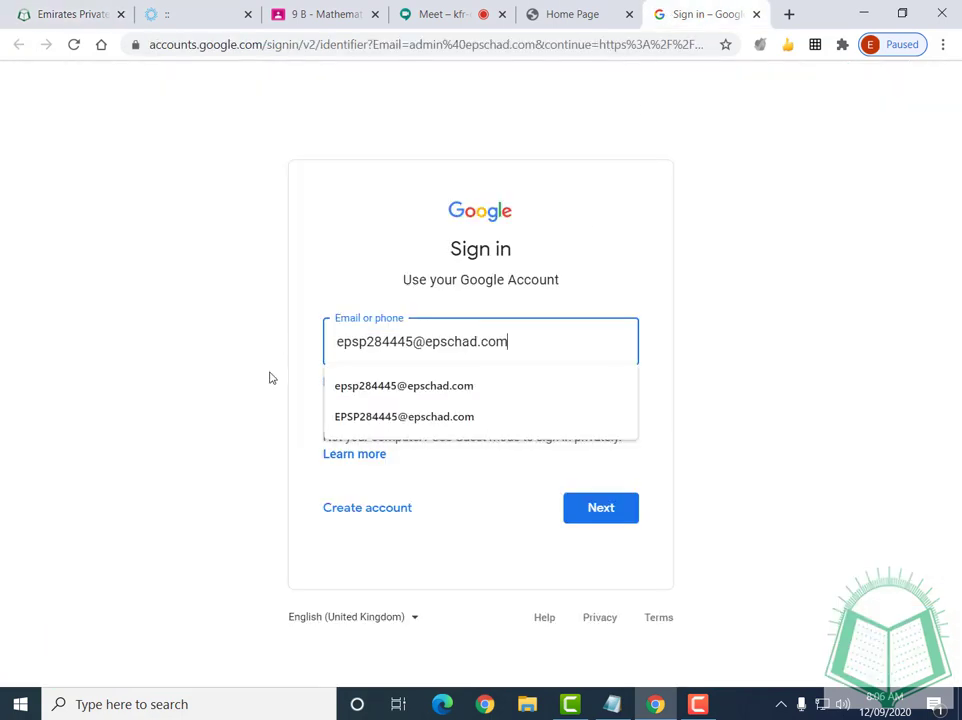
click(693, 492)
click(600, 508)
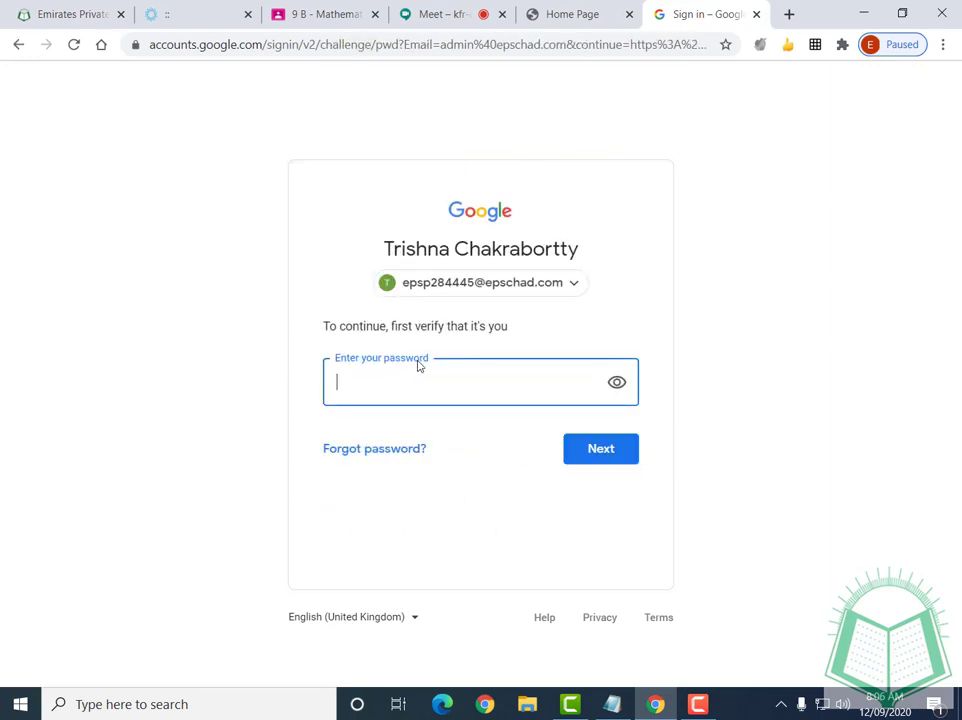
text(•)
click(597, 450)
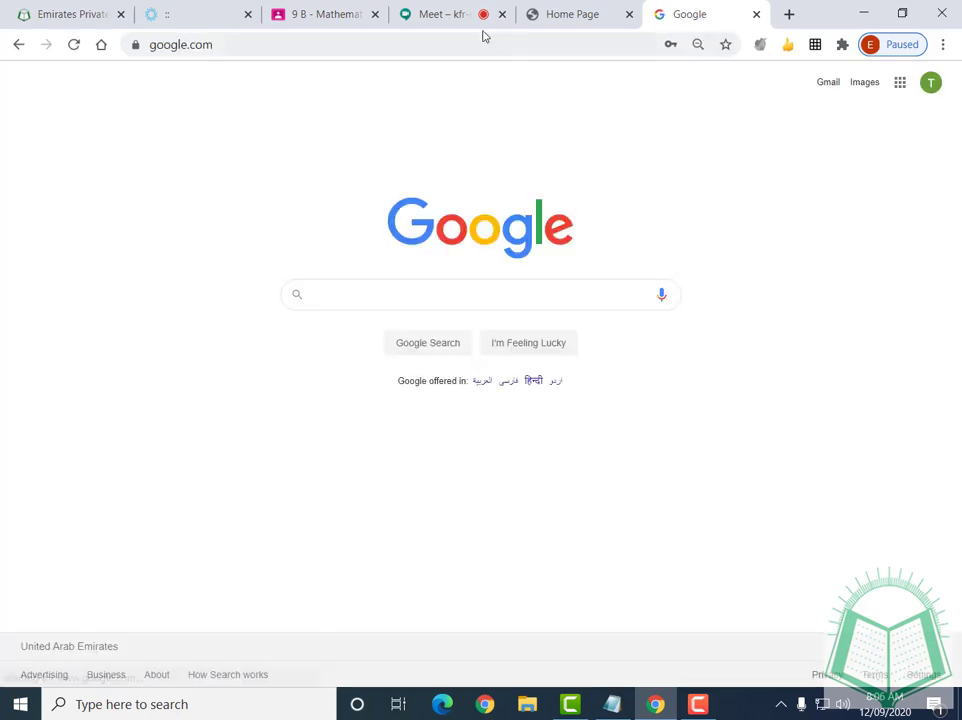
Join the Meet class call with camera off and close the joining-info popup
click(430, 15)
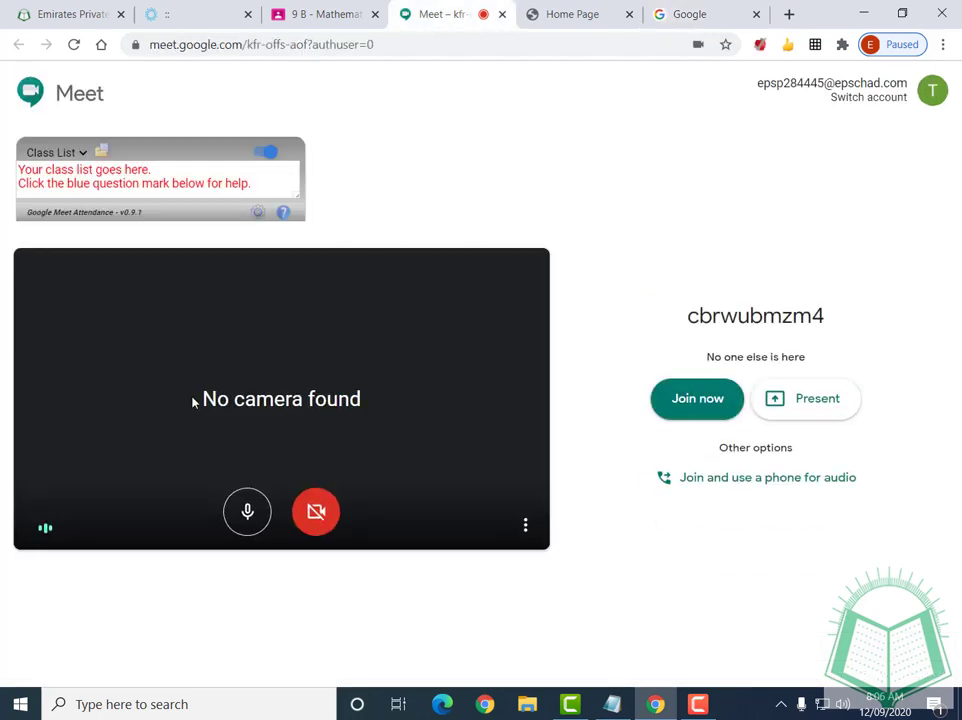
click(696, 405)
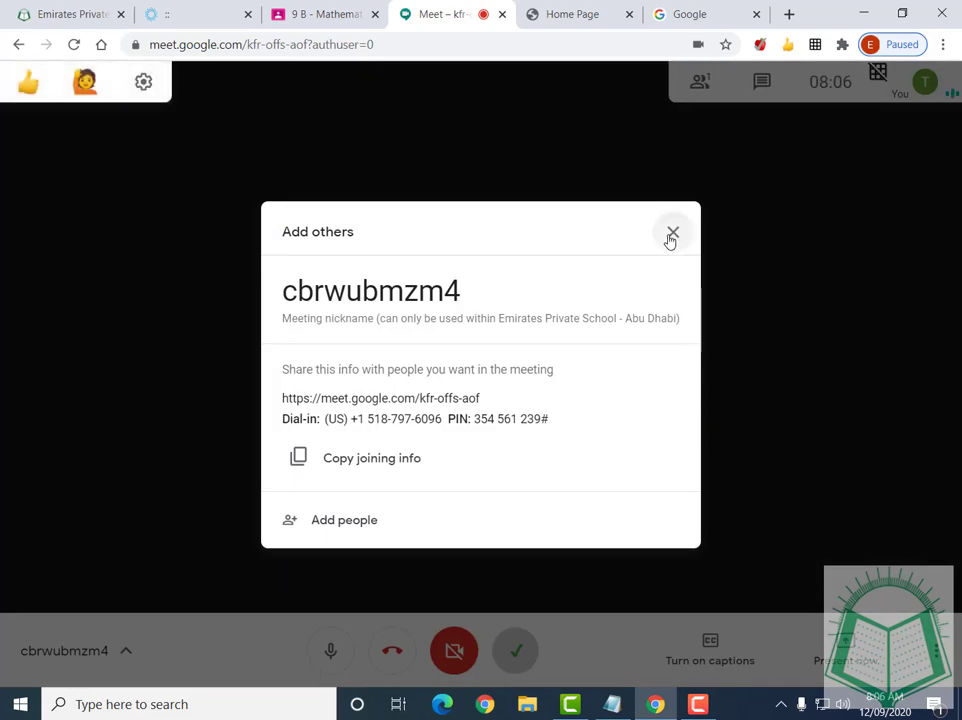
click(670, 236)
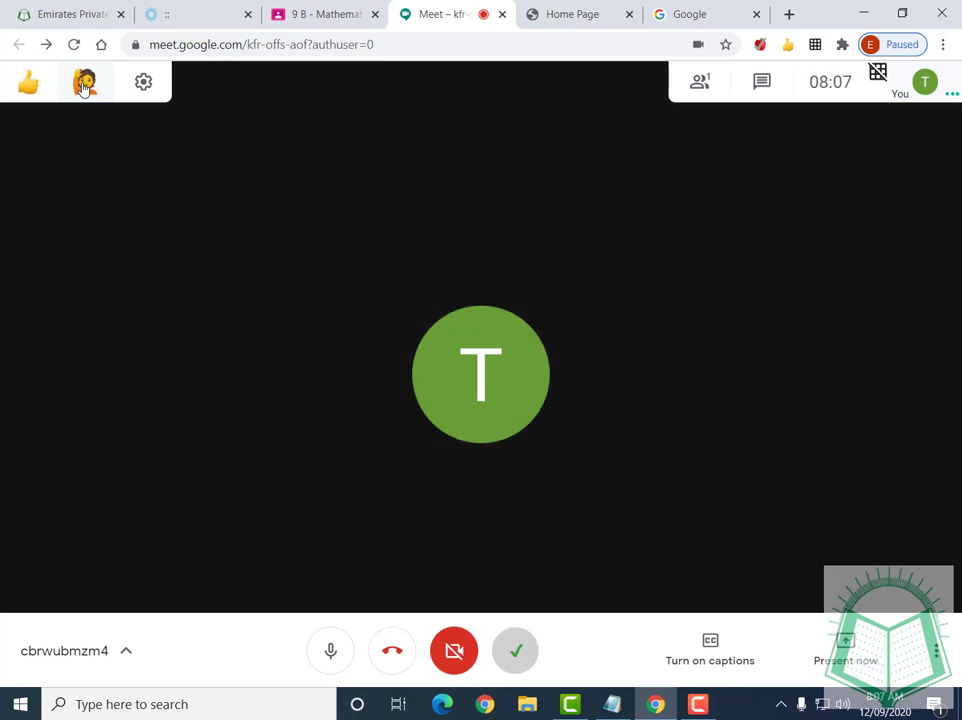
mouse_move(32, 90)
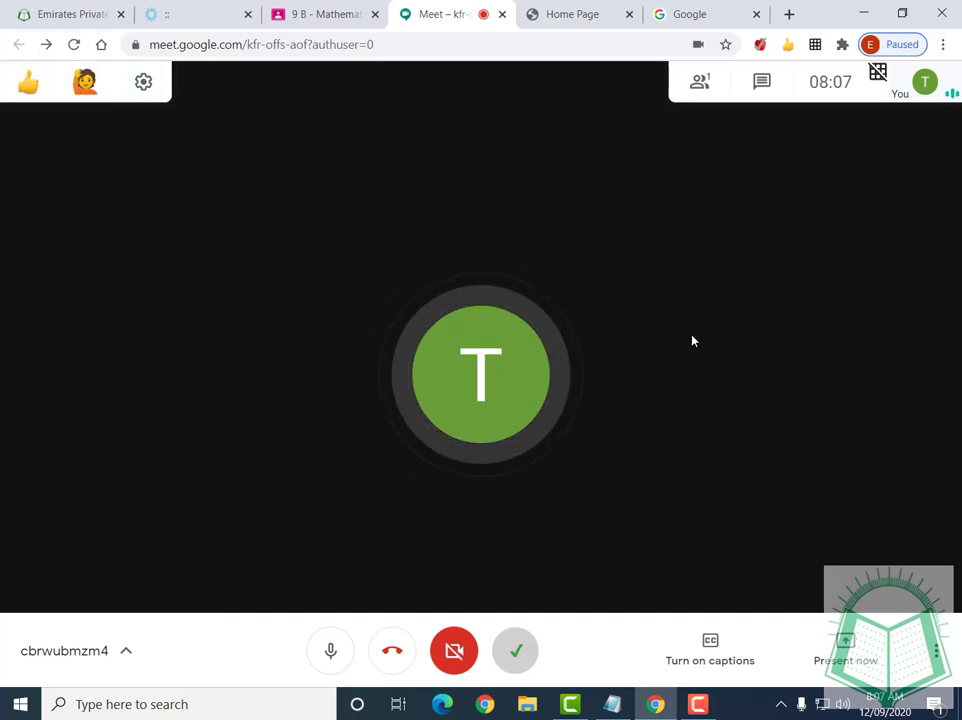
Open the meeting chat to view it, then close the chat panel
click(765, 90)
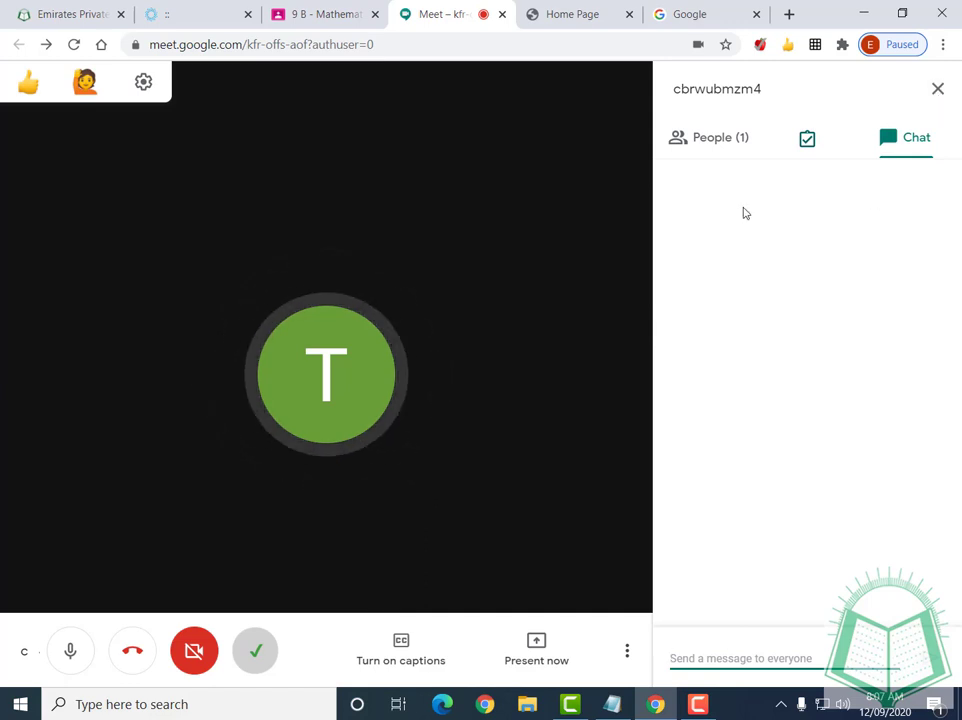
click(936, 93)
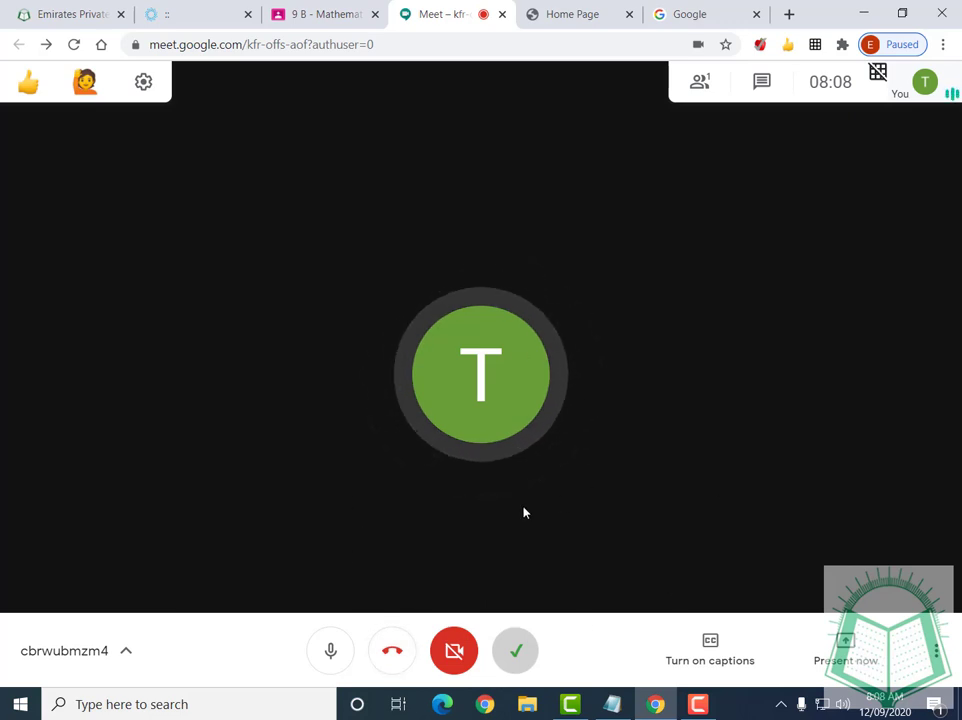
Leave the call, allow the class list download, close the Meet tab and show Google apps from 9 B - Mathematics
click(396, 664)
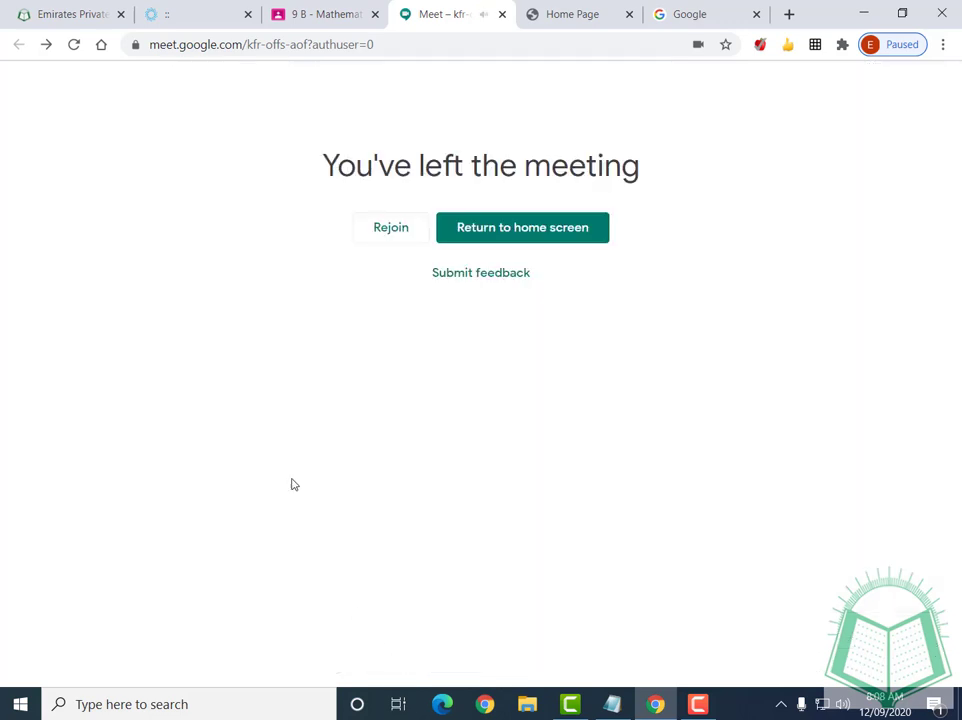
click(288, 143)
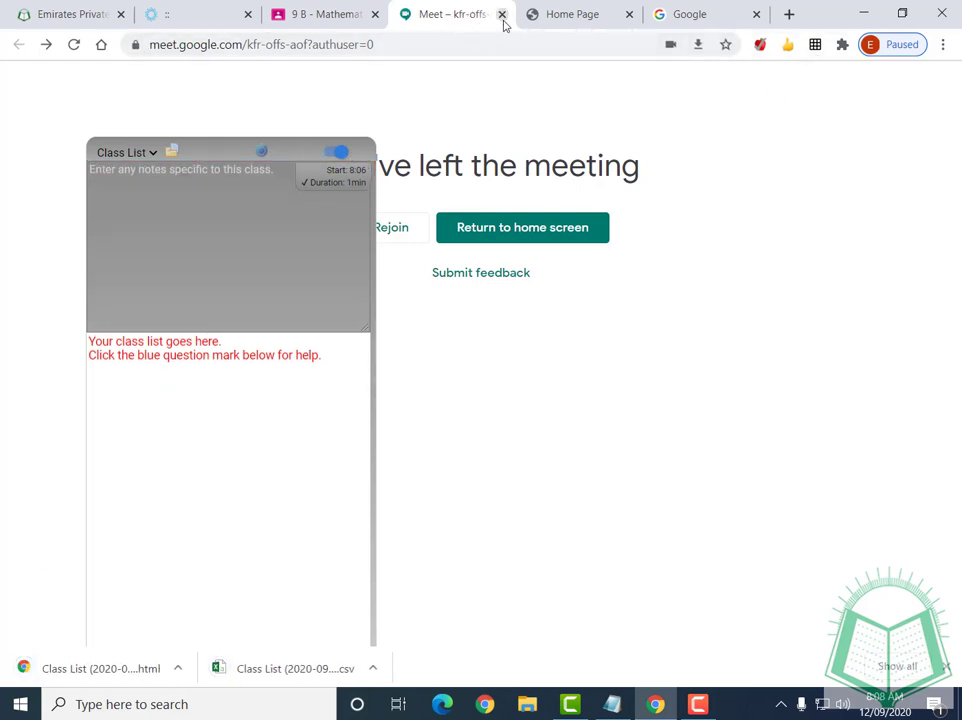
click(502, 14)
click(325, 15)
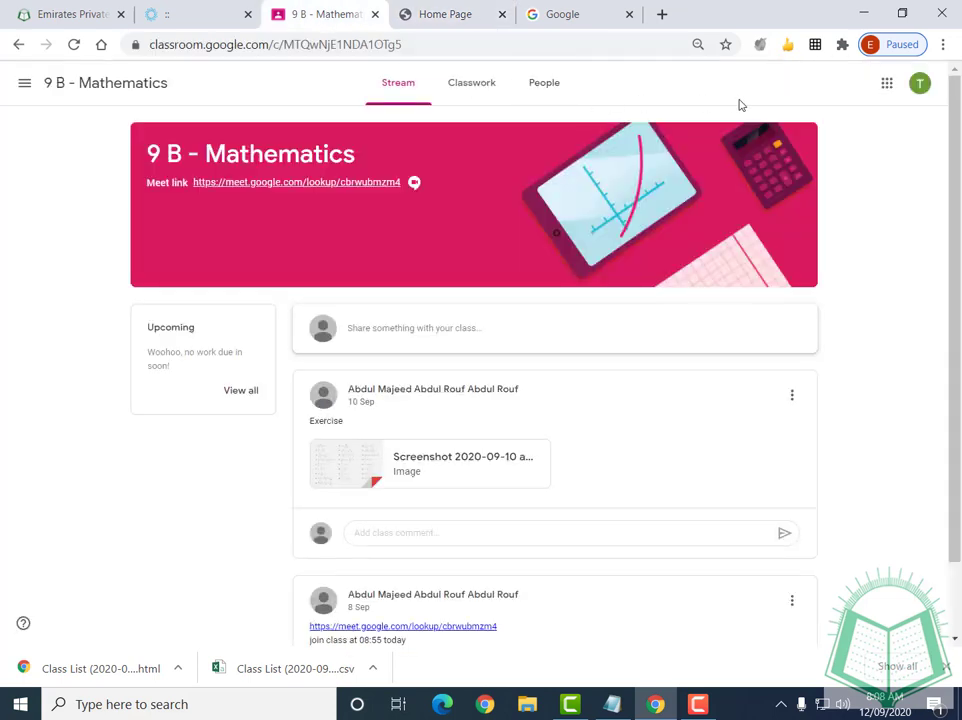
click(886, 85)
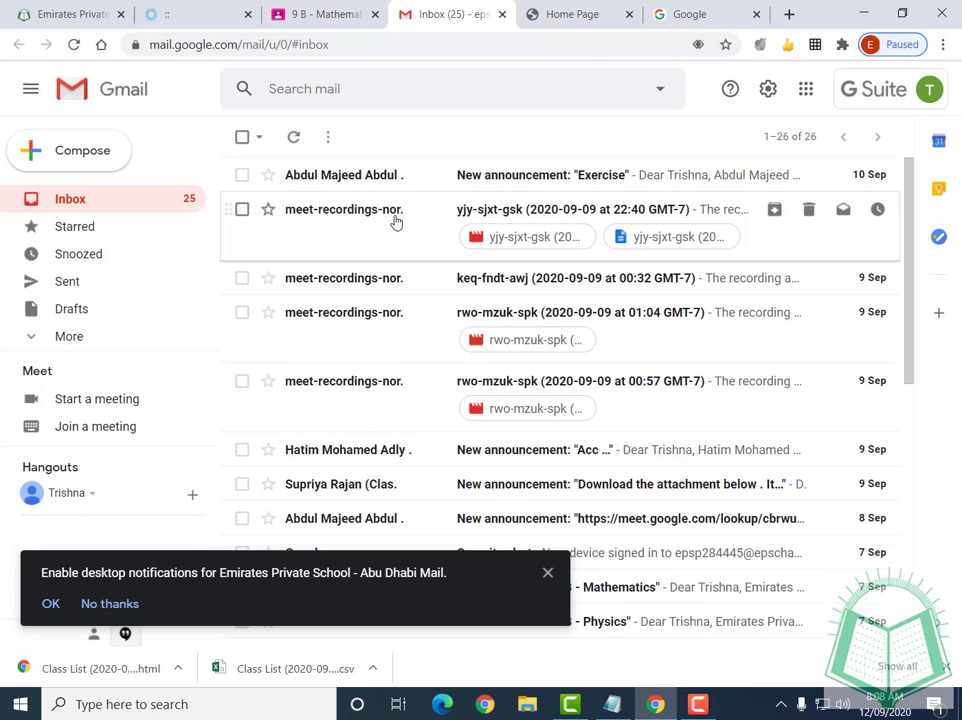
View the Meet recording e-mail and its video, dismiss the notifications prompt, then close Gmail
mouse_move(396, 222)
click(398, 215)
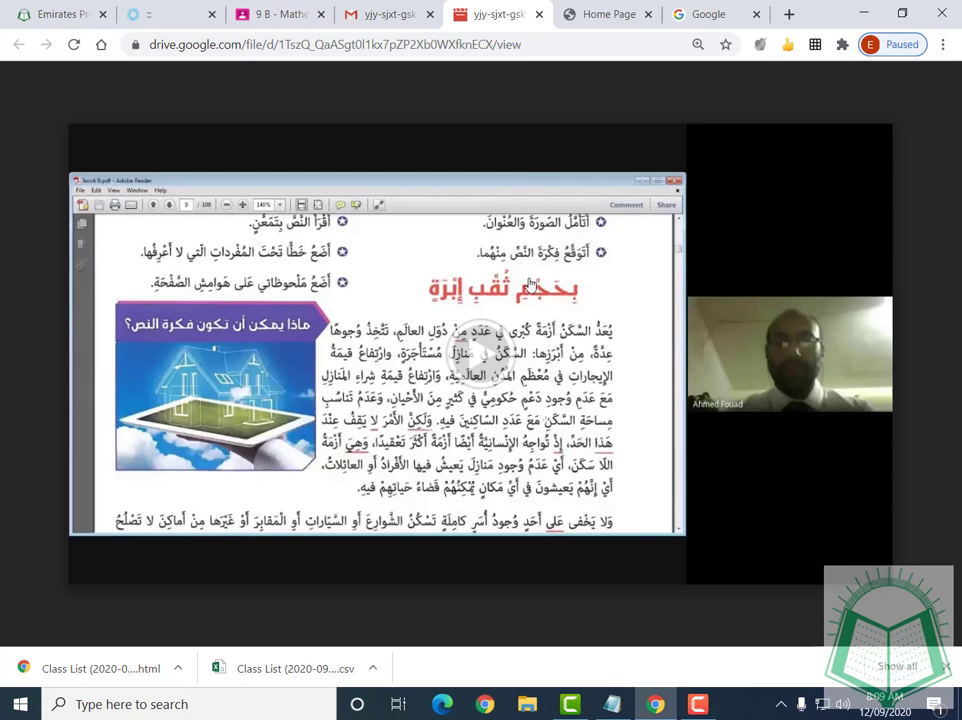
click(539, 14)
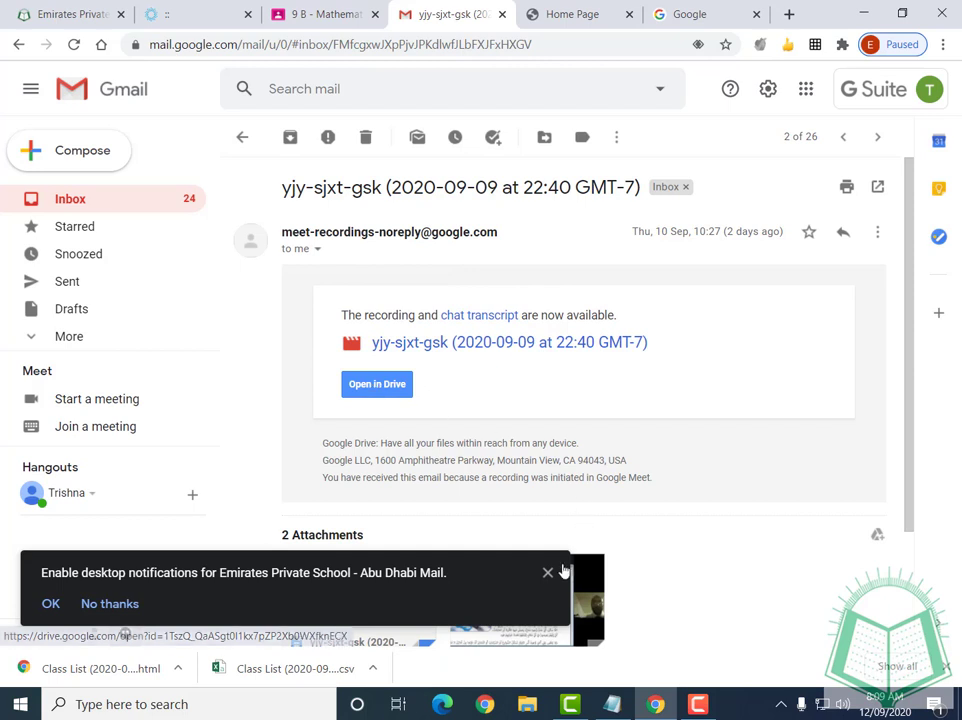
click(548, 572)
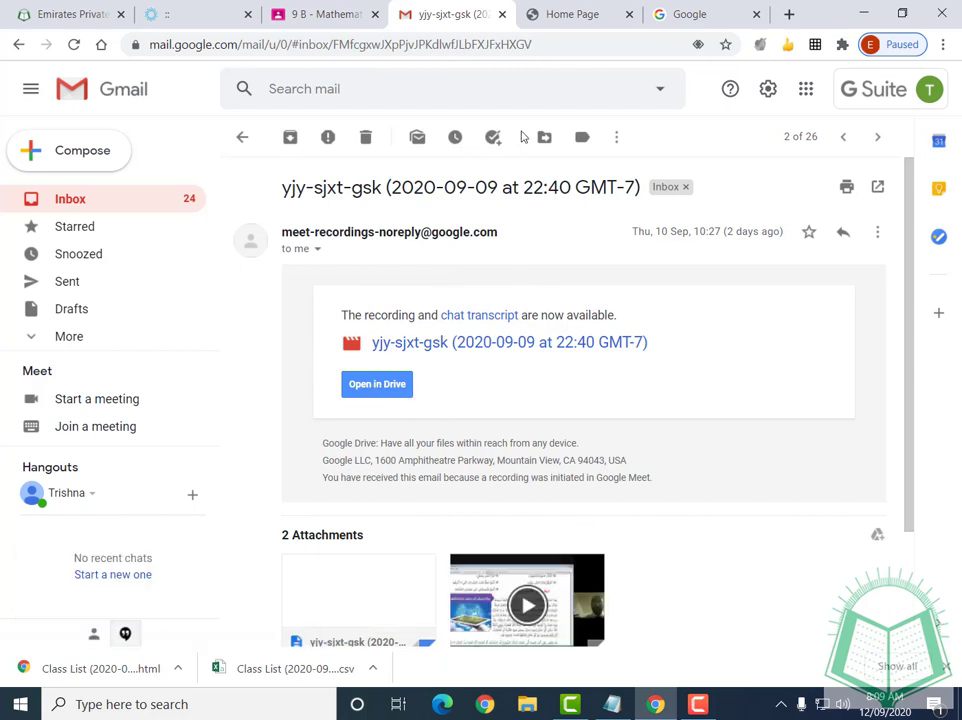
key(ctrl+w)
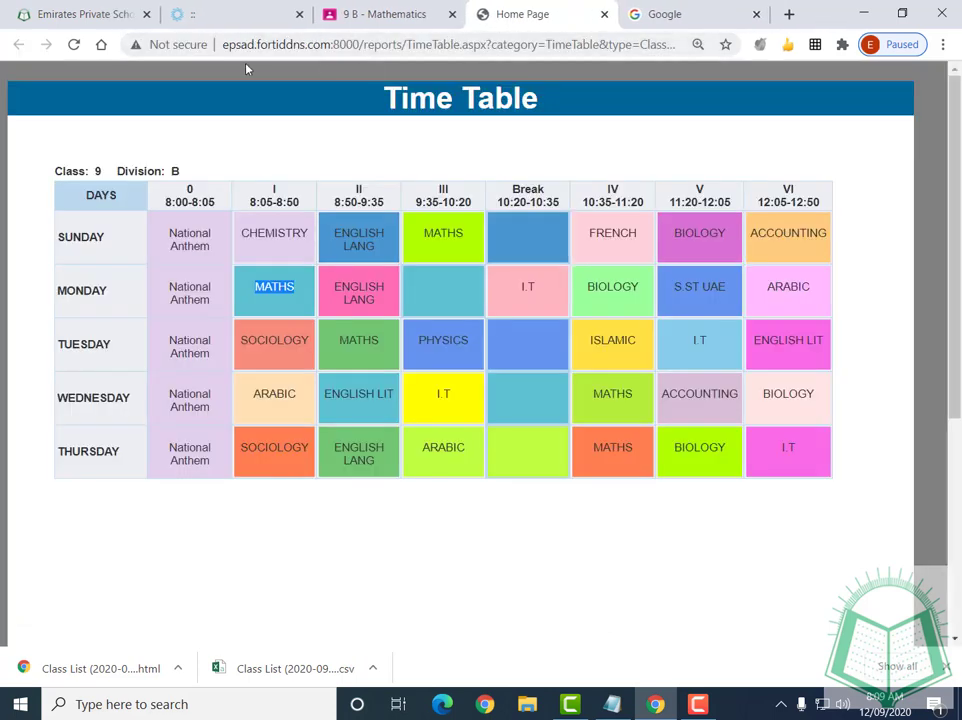
Open the Communicate inbox in the Orison school portal
click(220, 14)
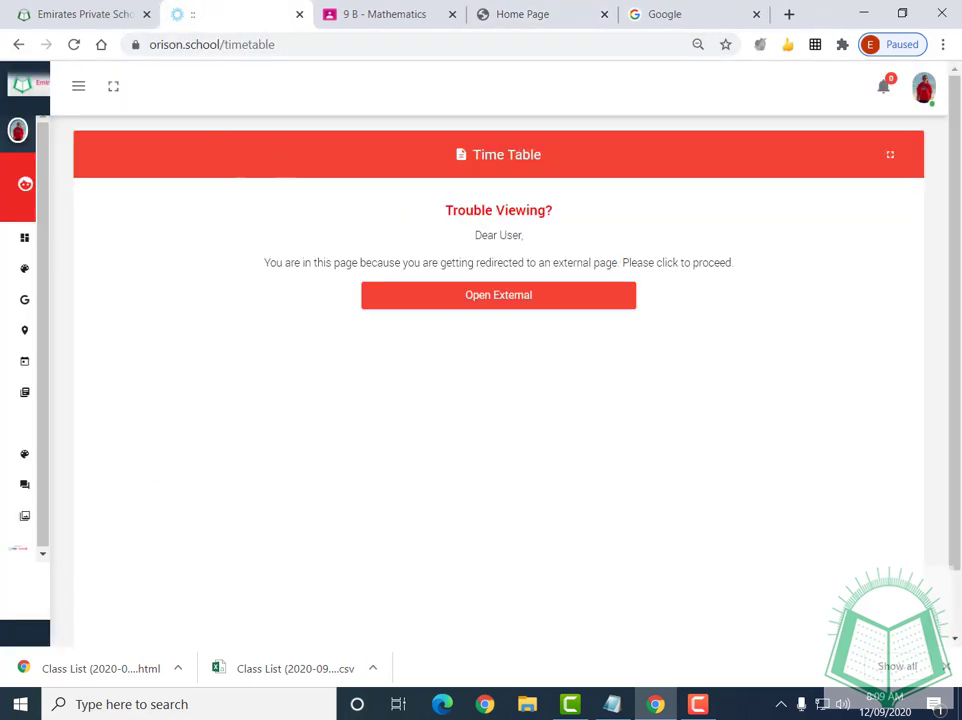
mouse_move(167, 361)
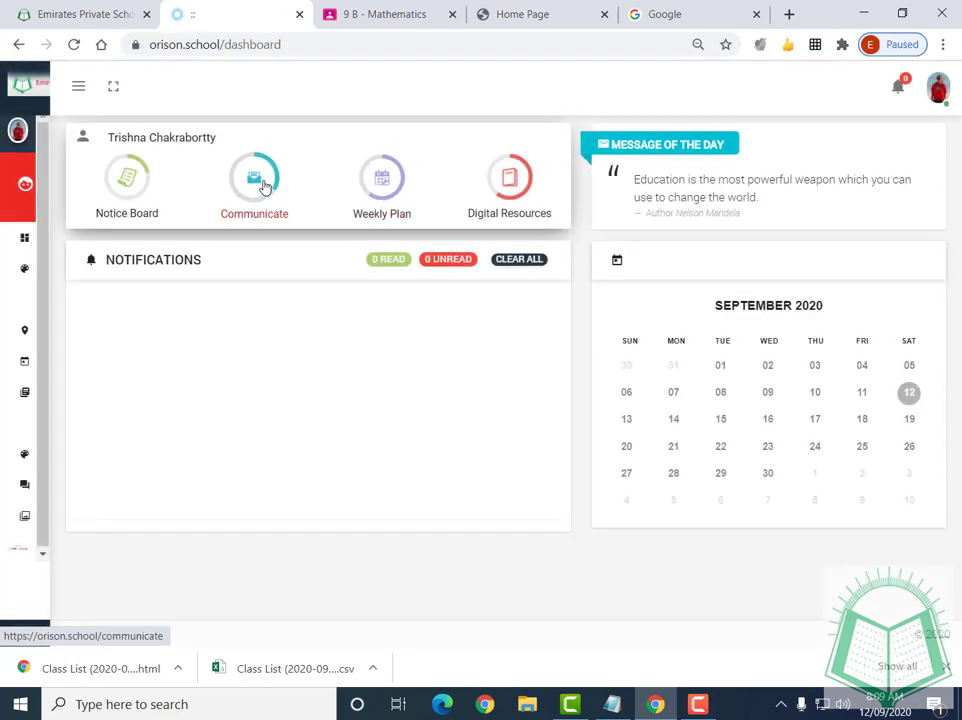
click(265, 188)
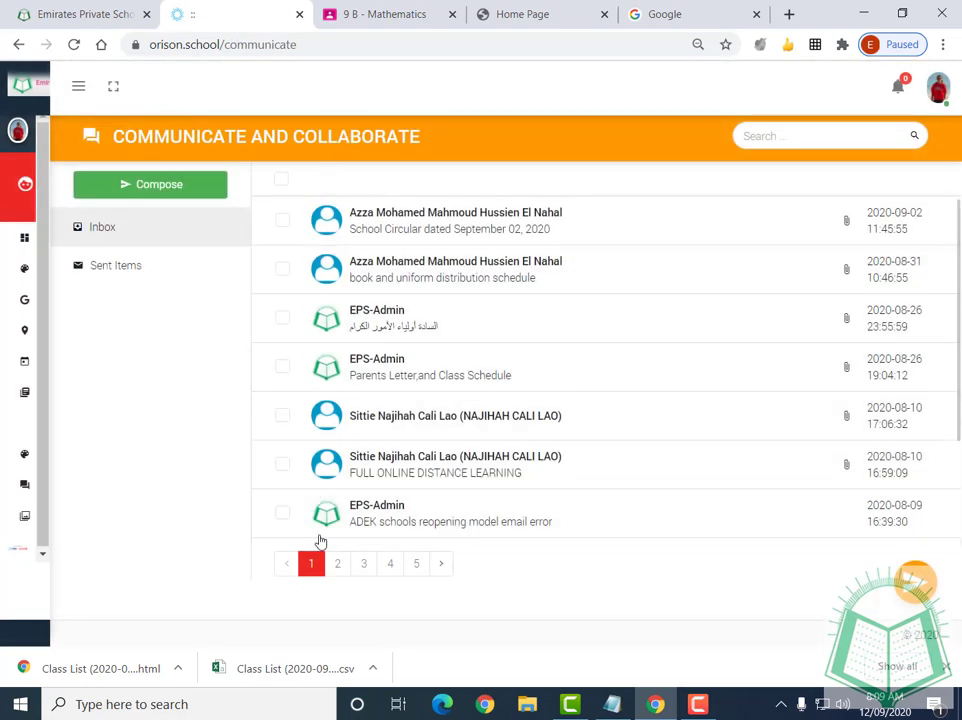
Return to the Google Classroom course list from the 9 B class and bring up the Notepad note
mouse_move(67, 298)
click(363, 12)
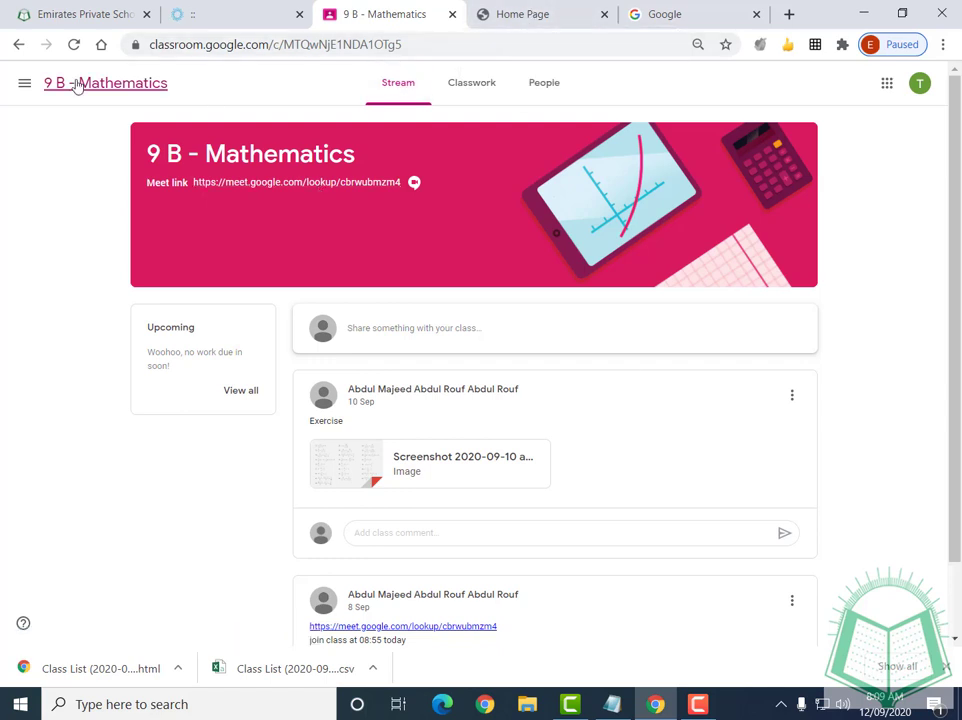
click(17, 87)
click(88, 99)
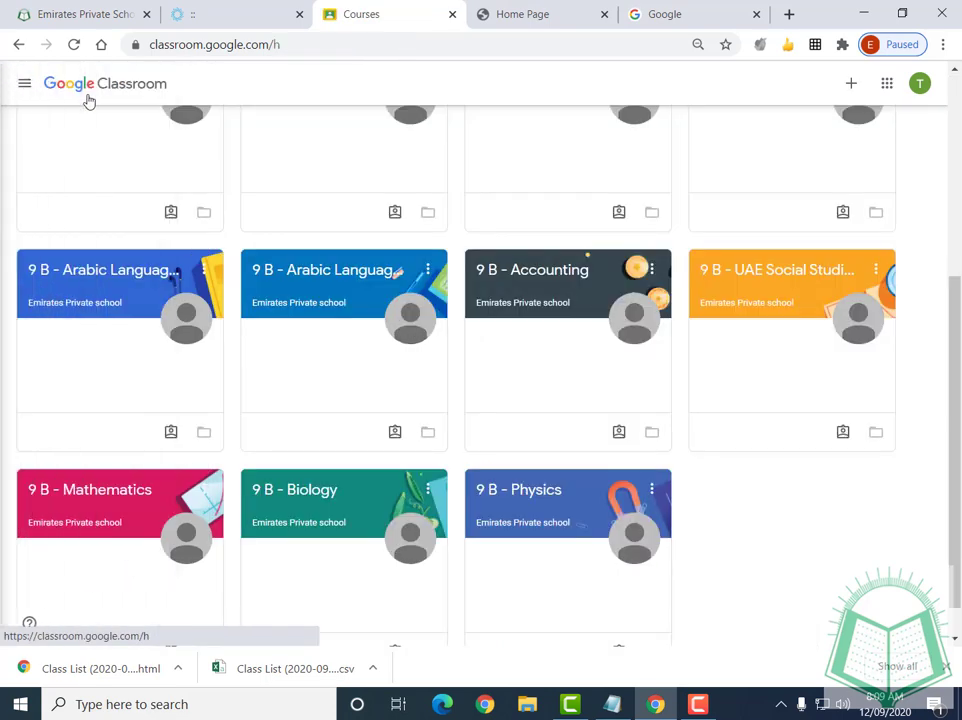
drag(955, 430, 955, 222)
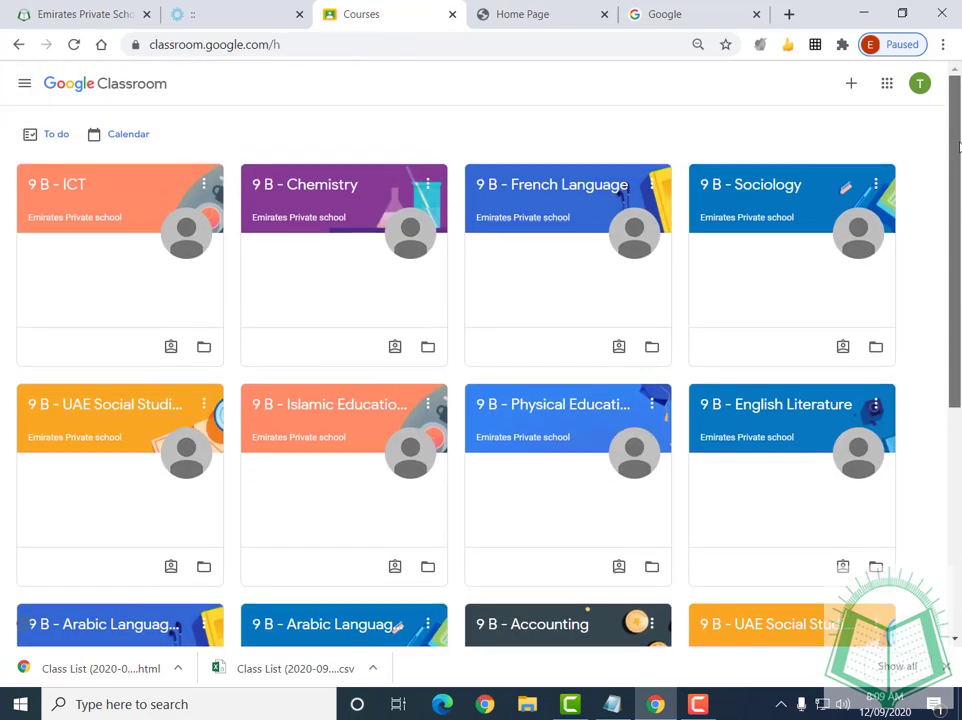
click(610, 706)
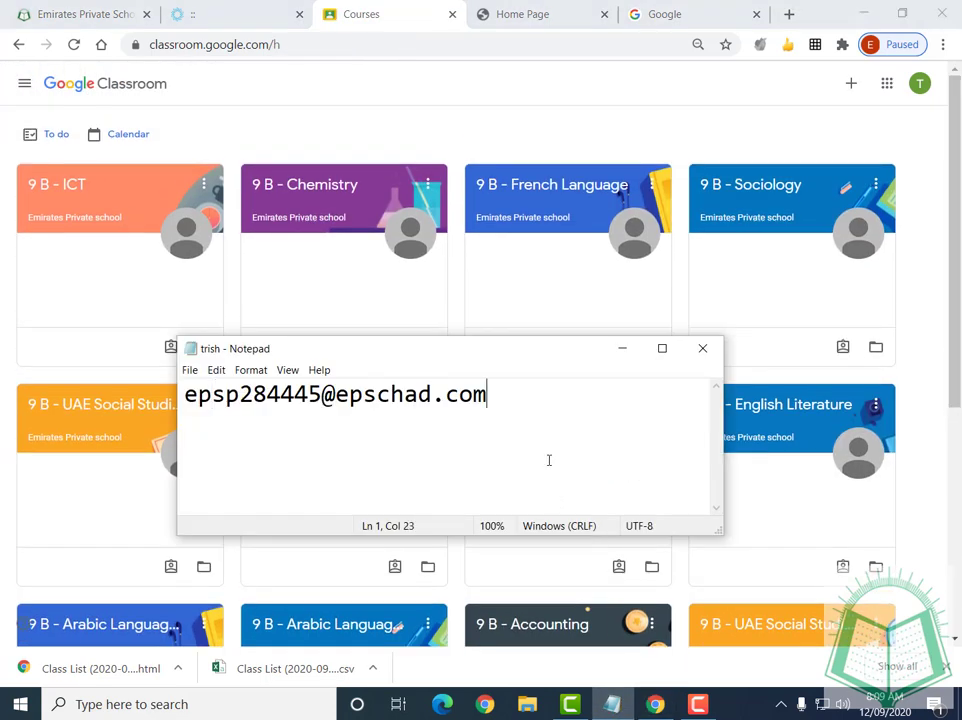
Clear the old address from the note and enlarge the Notepad window taller and wider
key(ctrl+a)
key(Delete)
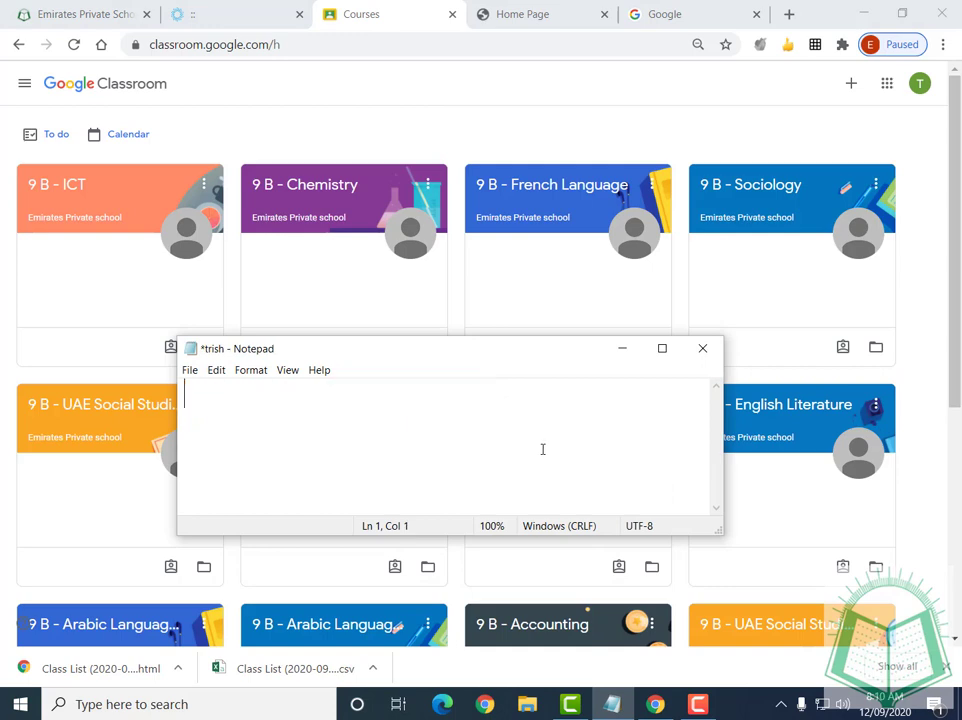
drag(548, 338, 507, 146)
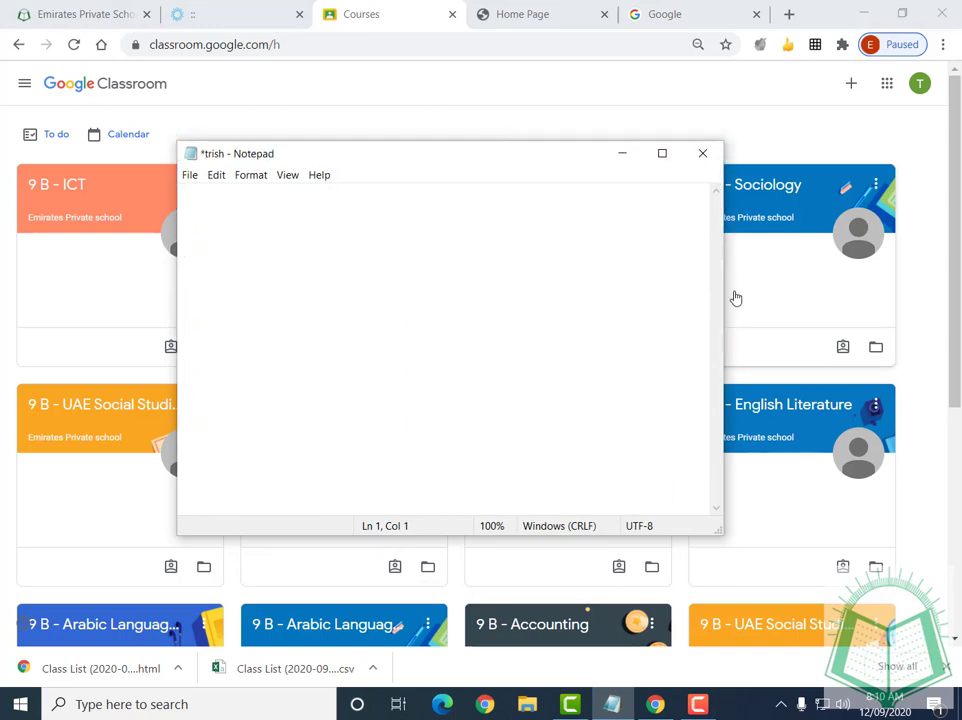
drag(725, 291, 832, 291)
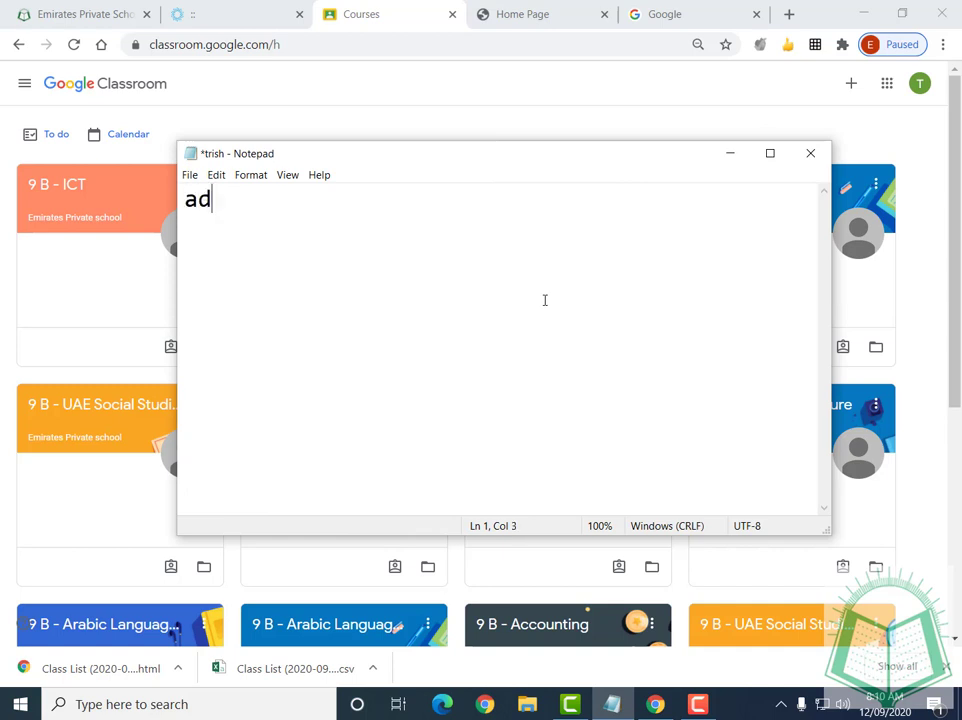
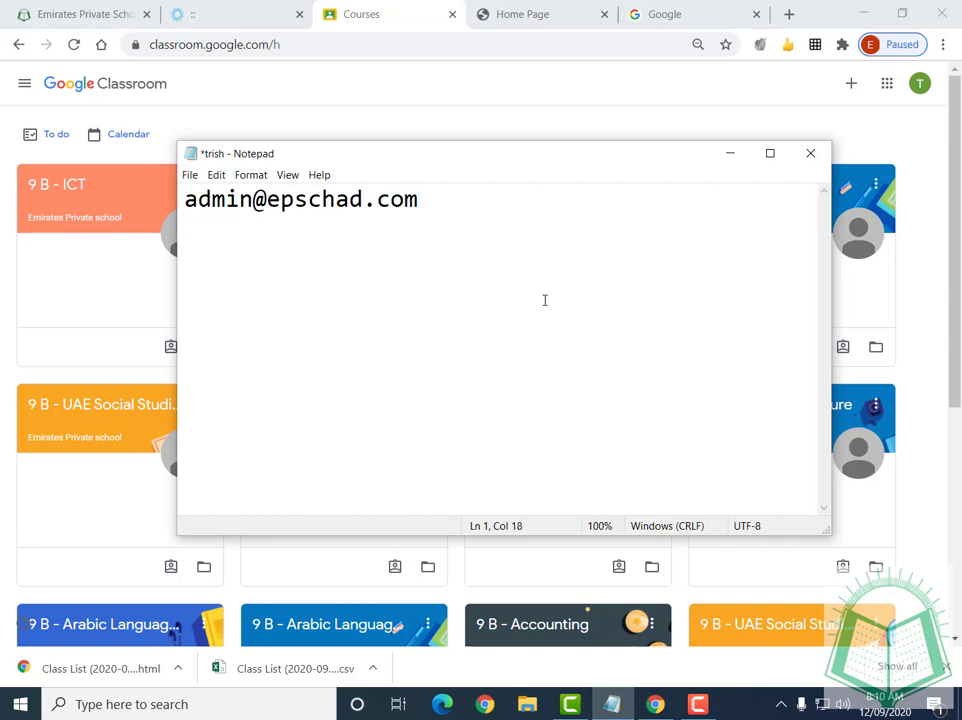
Enter the school admin e-mail, with the WhatsApp contact number on the line below
key(Return)
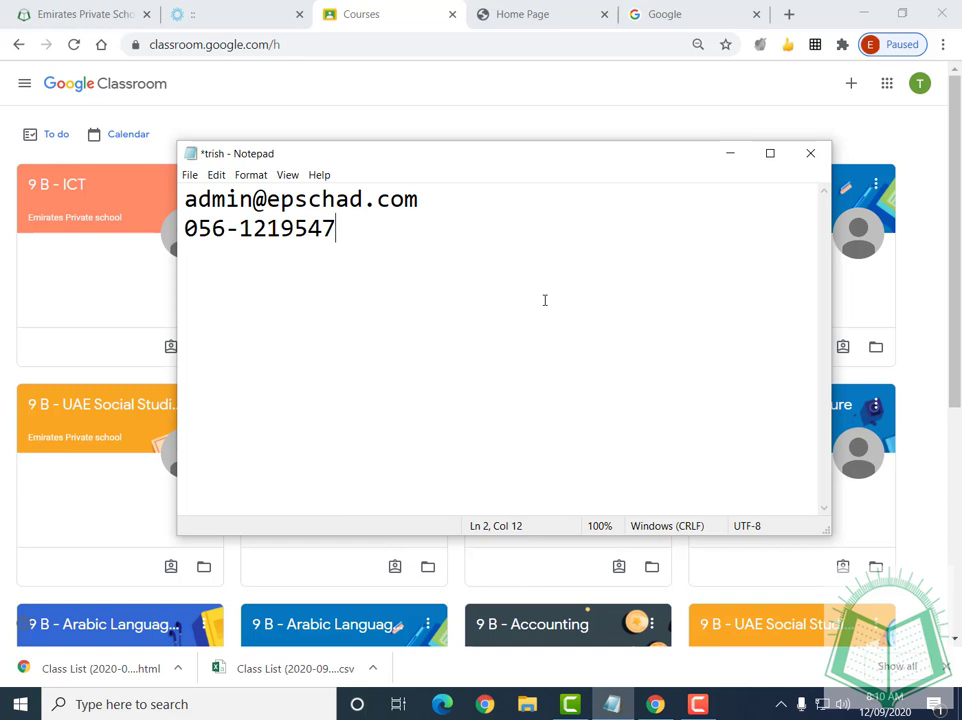